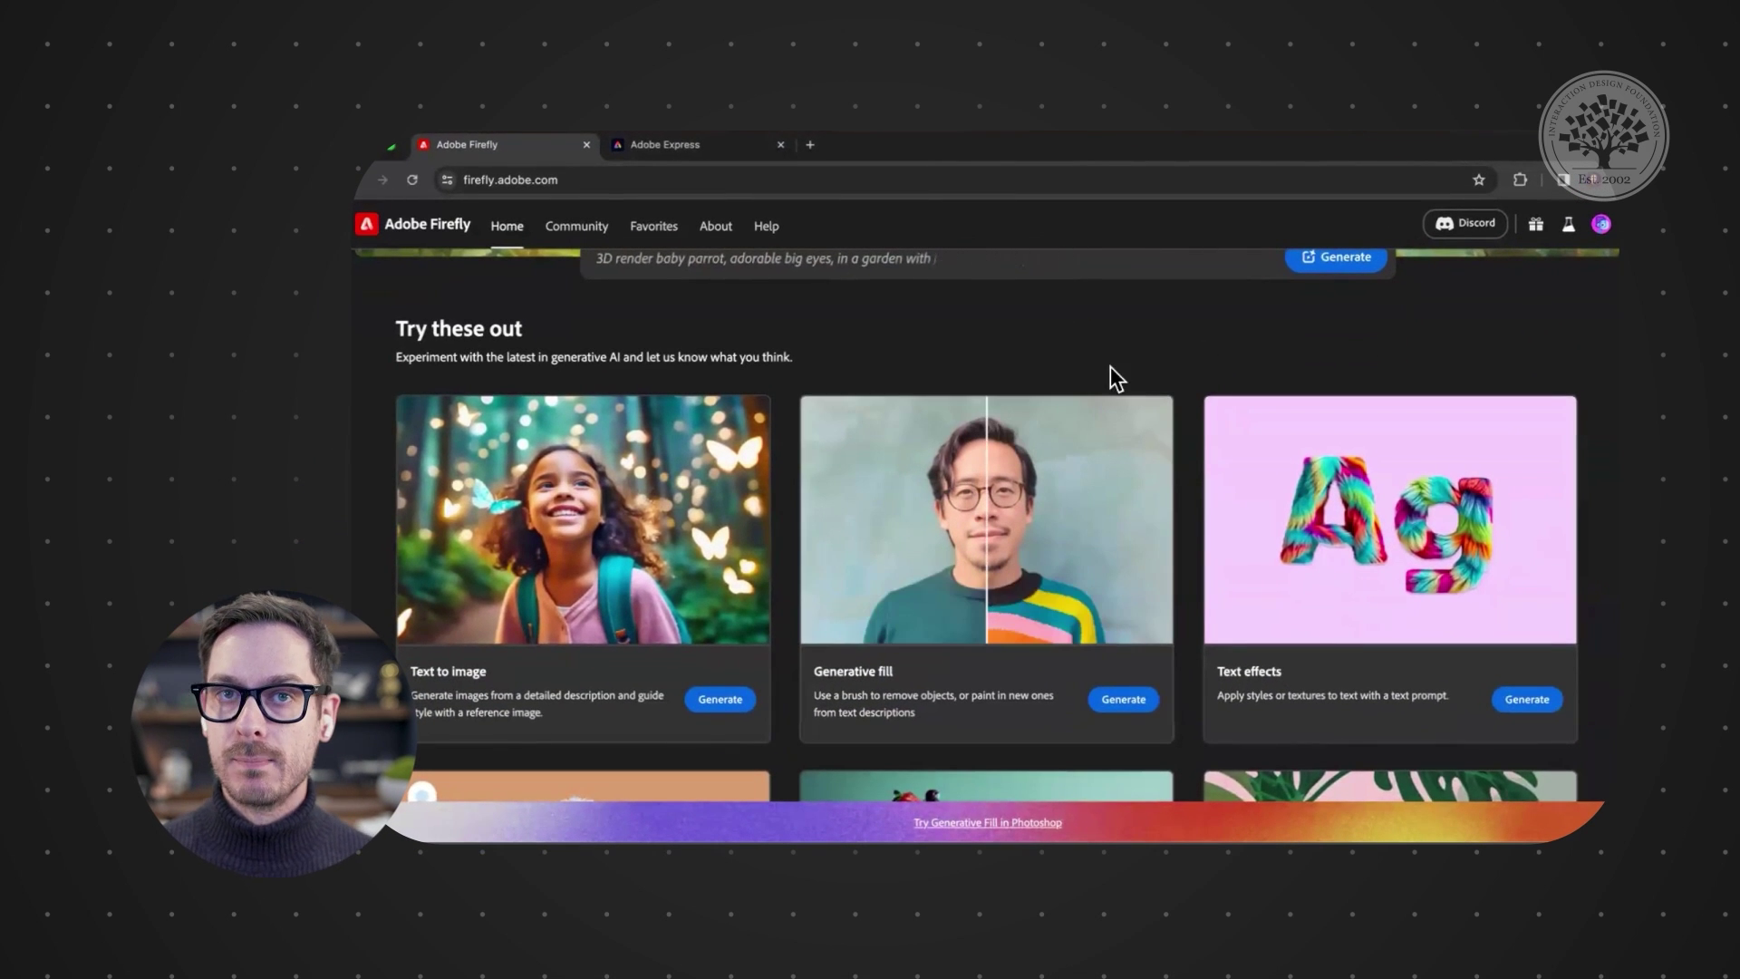
Step: Scroll the Firefly home page to bring the Text to image card into view
scroll(1182, 354, down, 1)
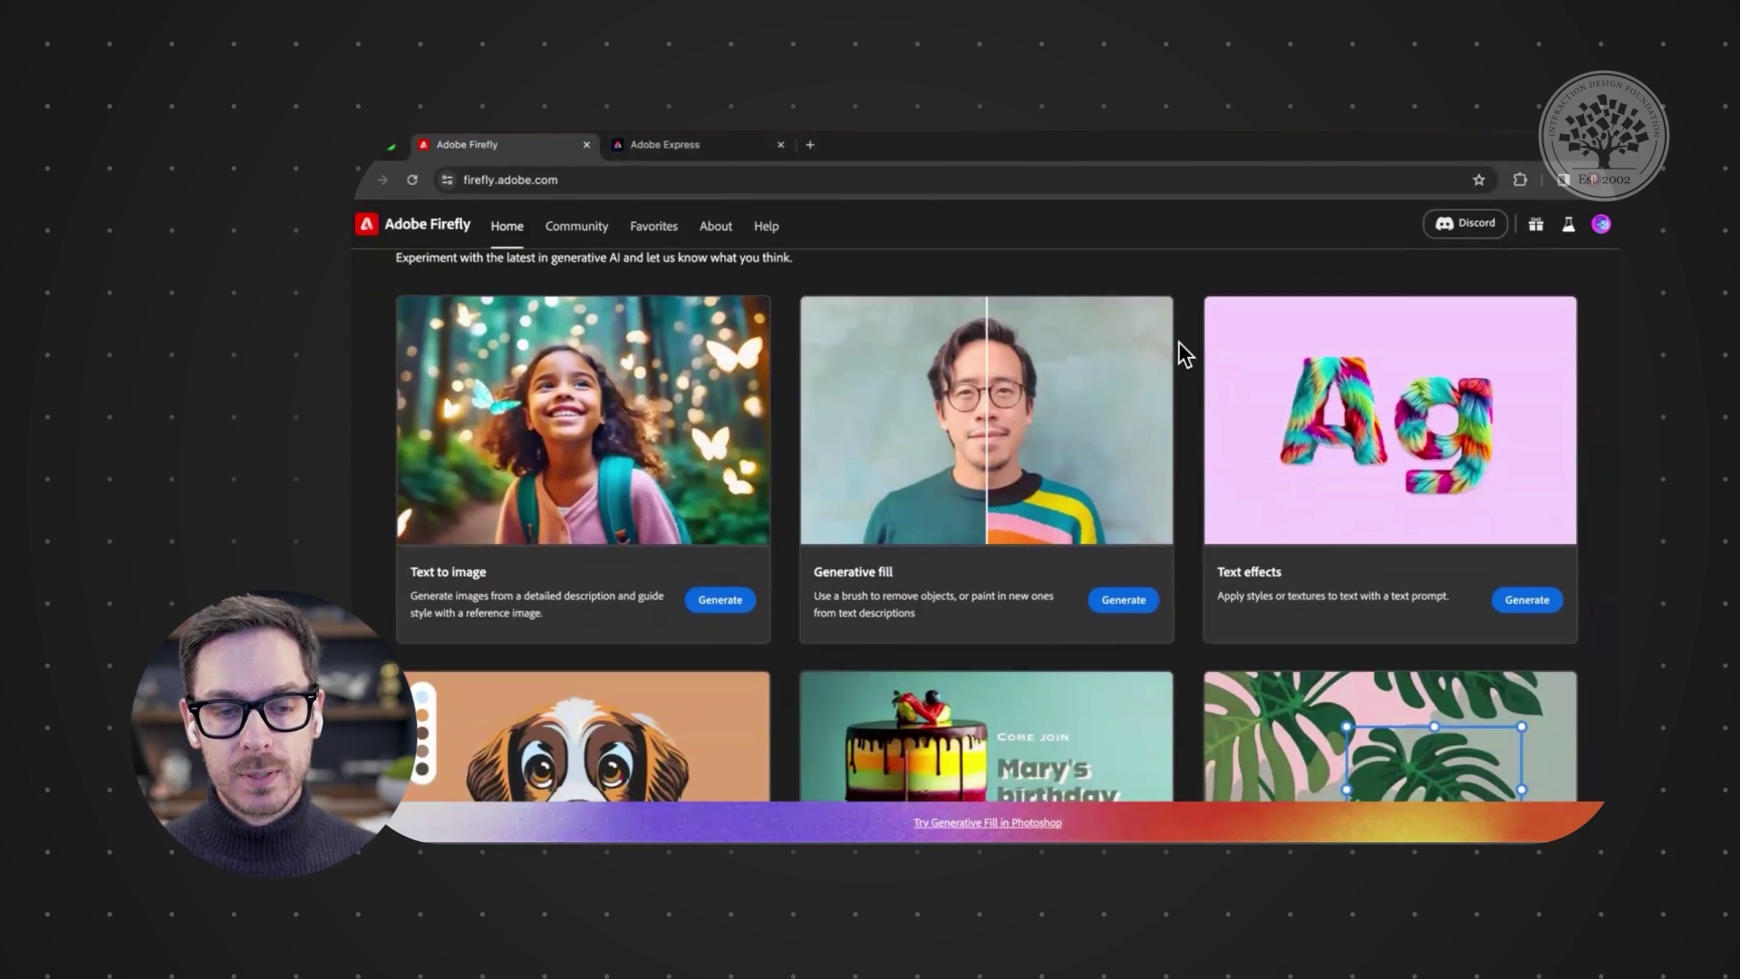
scroll(1184, 356, down, 3)
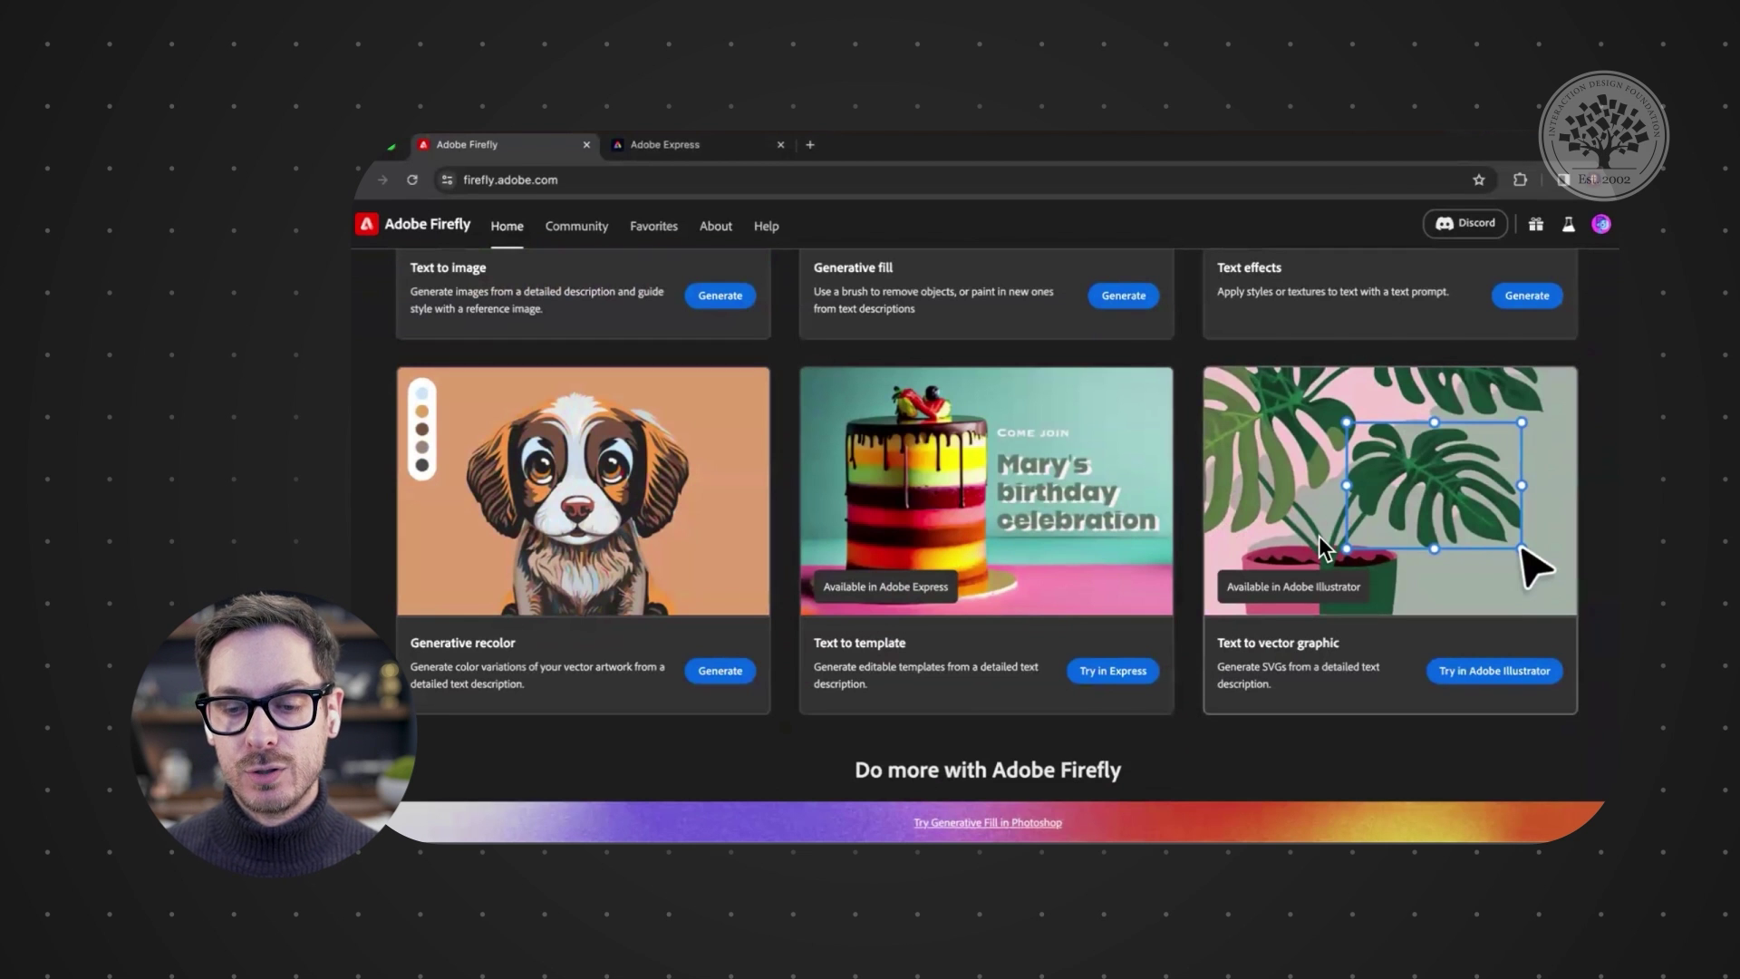
scroll(1317, 534, up, 4)
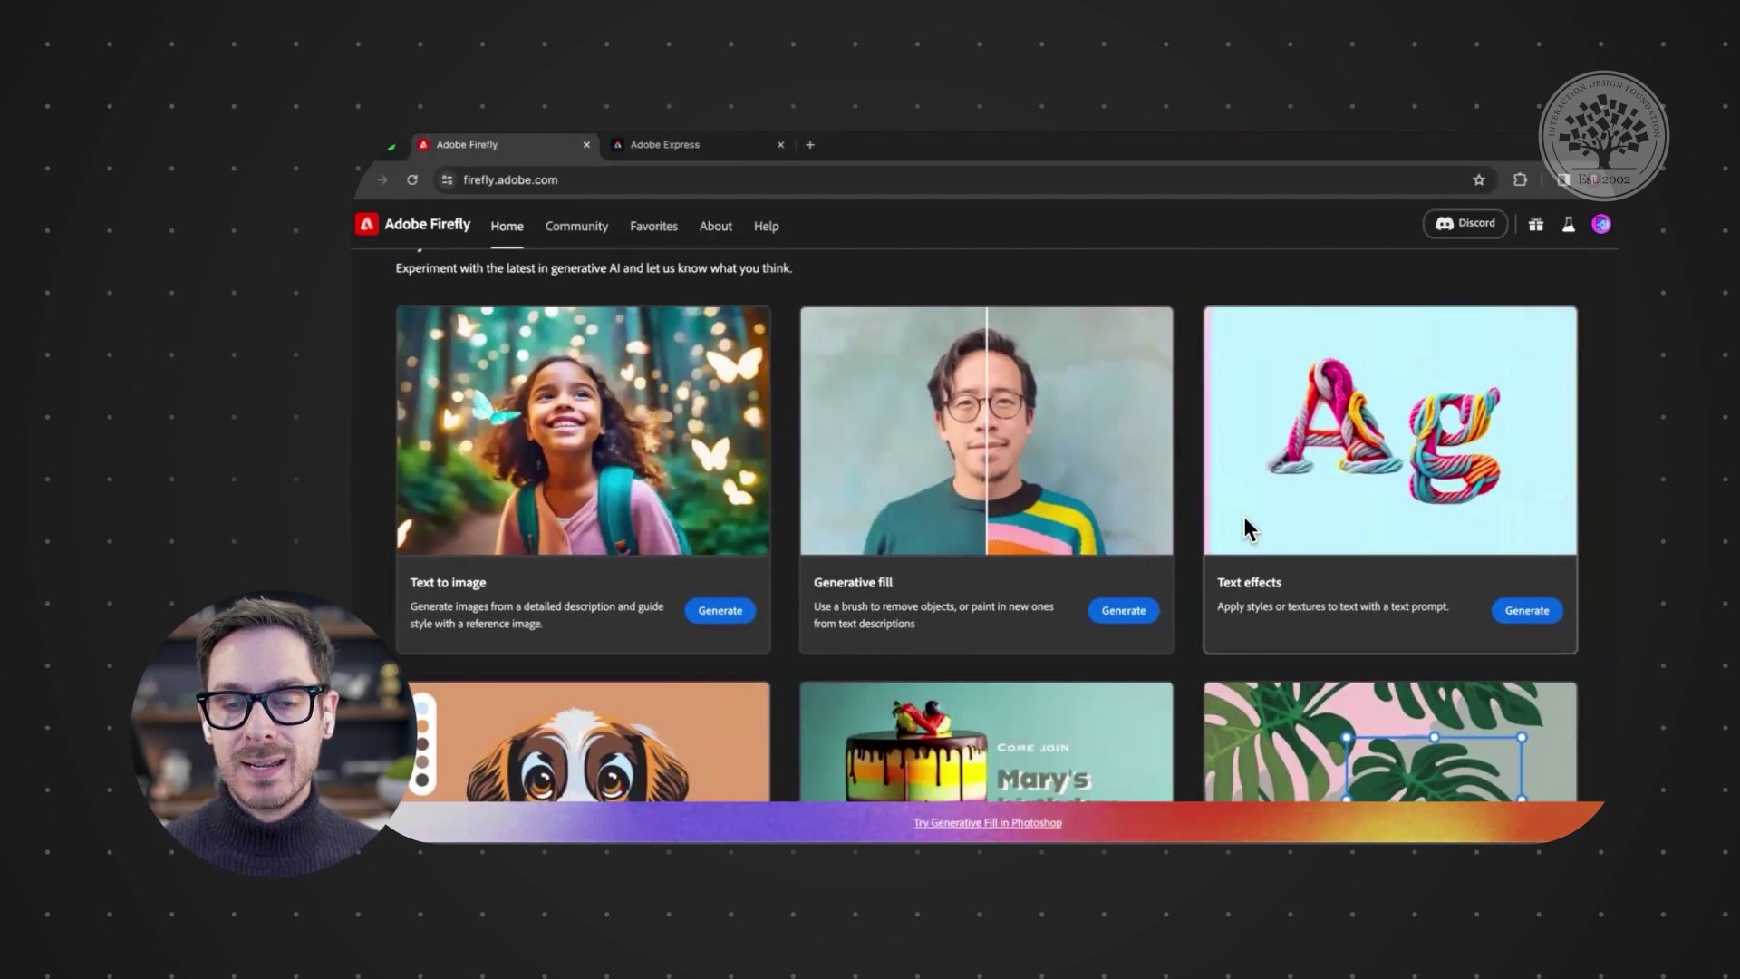
Step: Open Text to image and generate images from the prompt 'A baby lion'
mouse_move(595, 493)
click(645, 412)
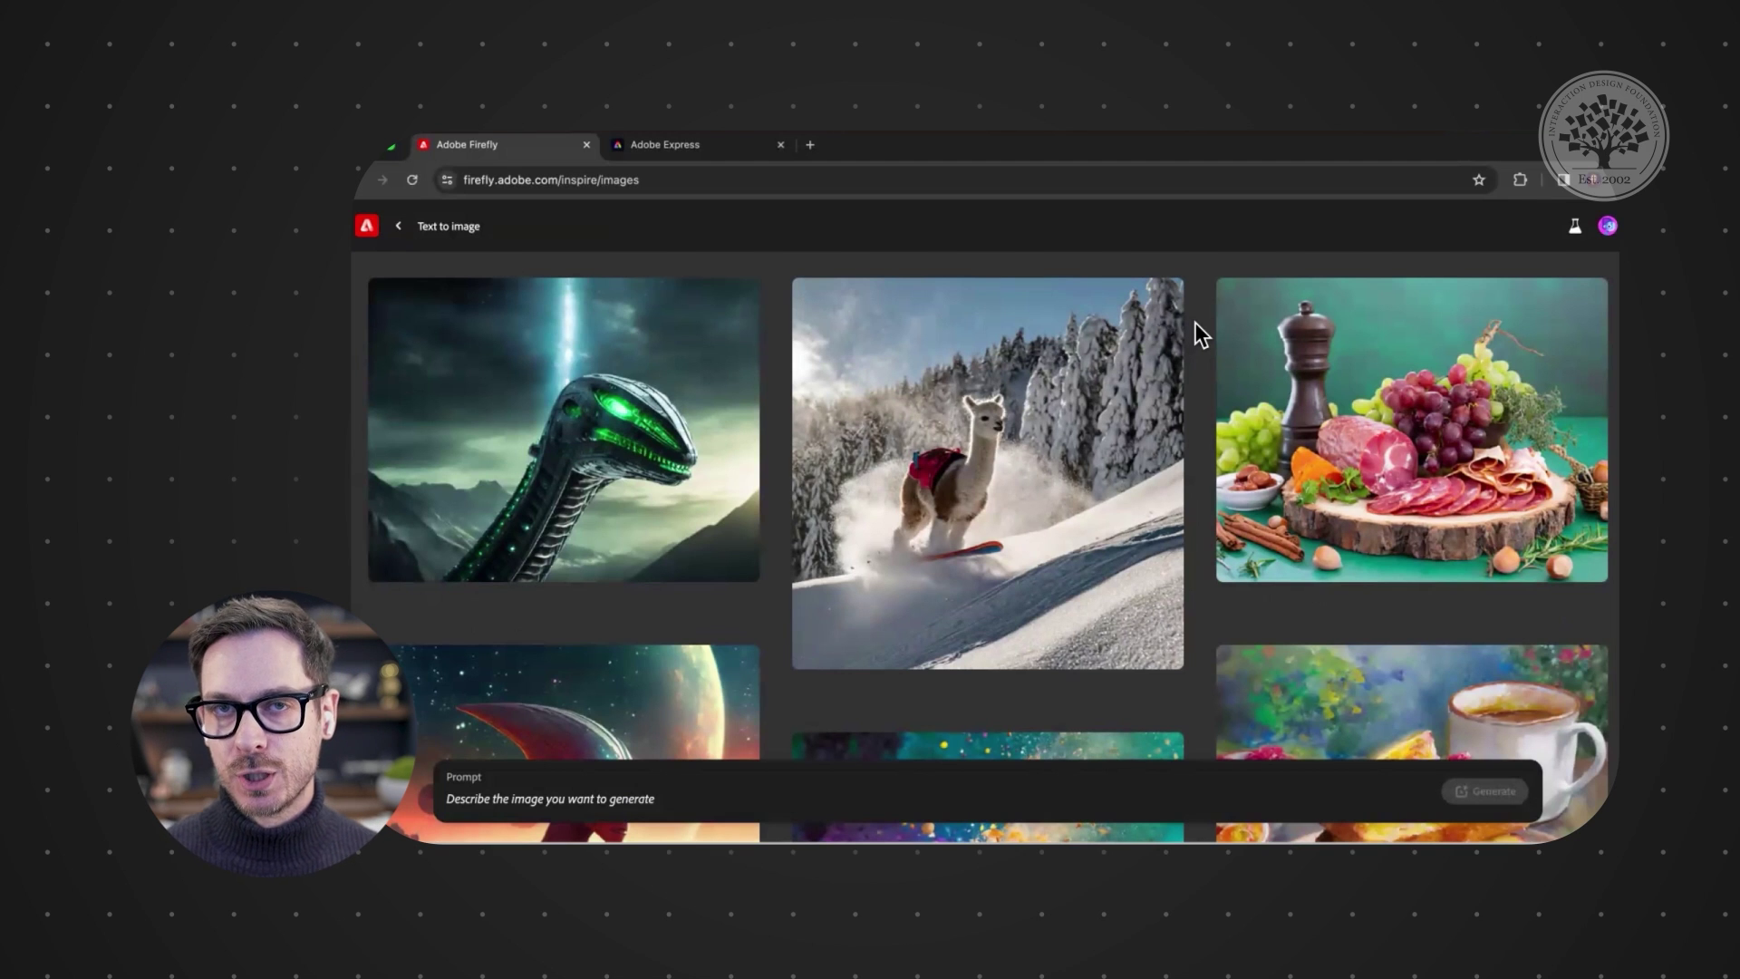
click(586, 794)
scroll(776, 608, down, 2)
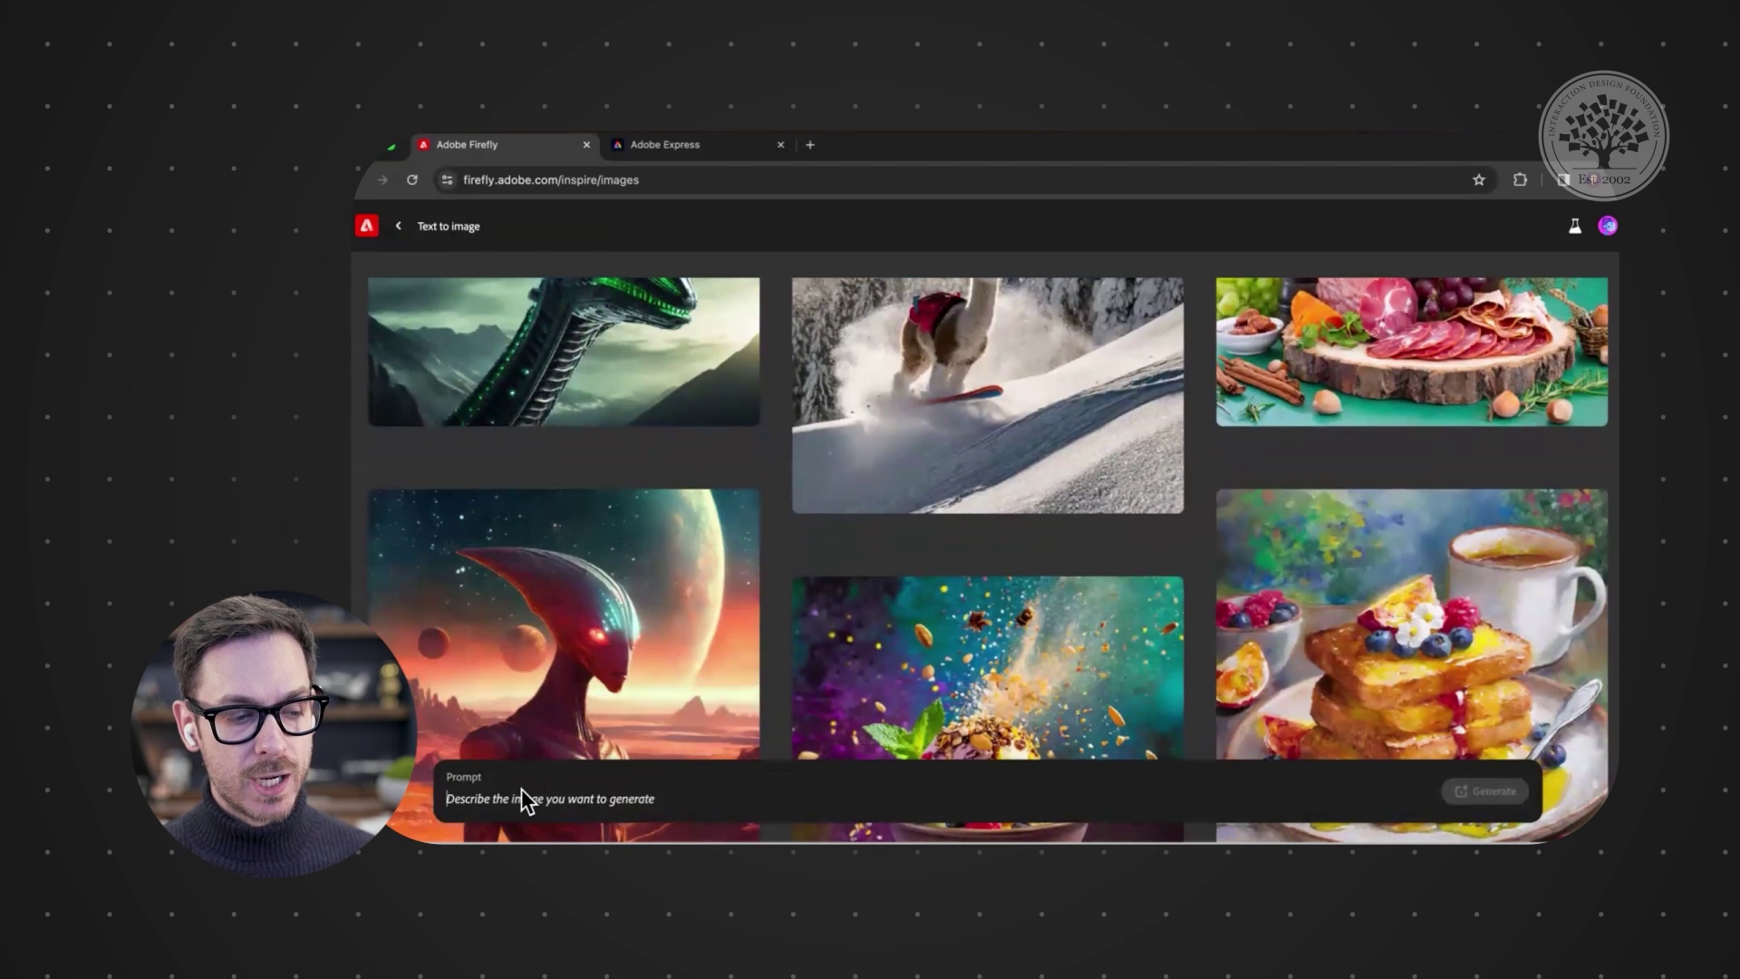
text(A)
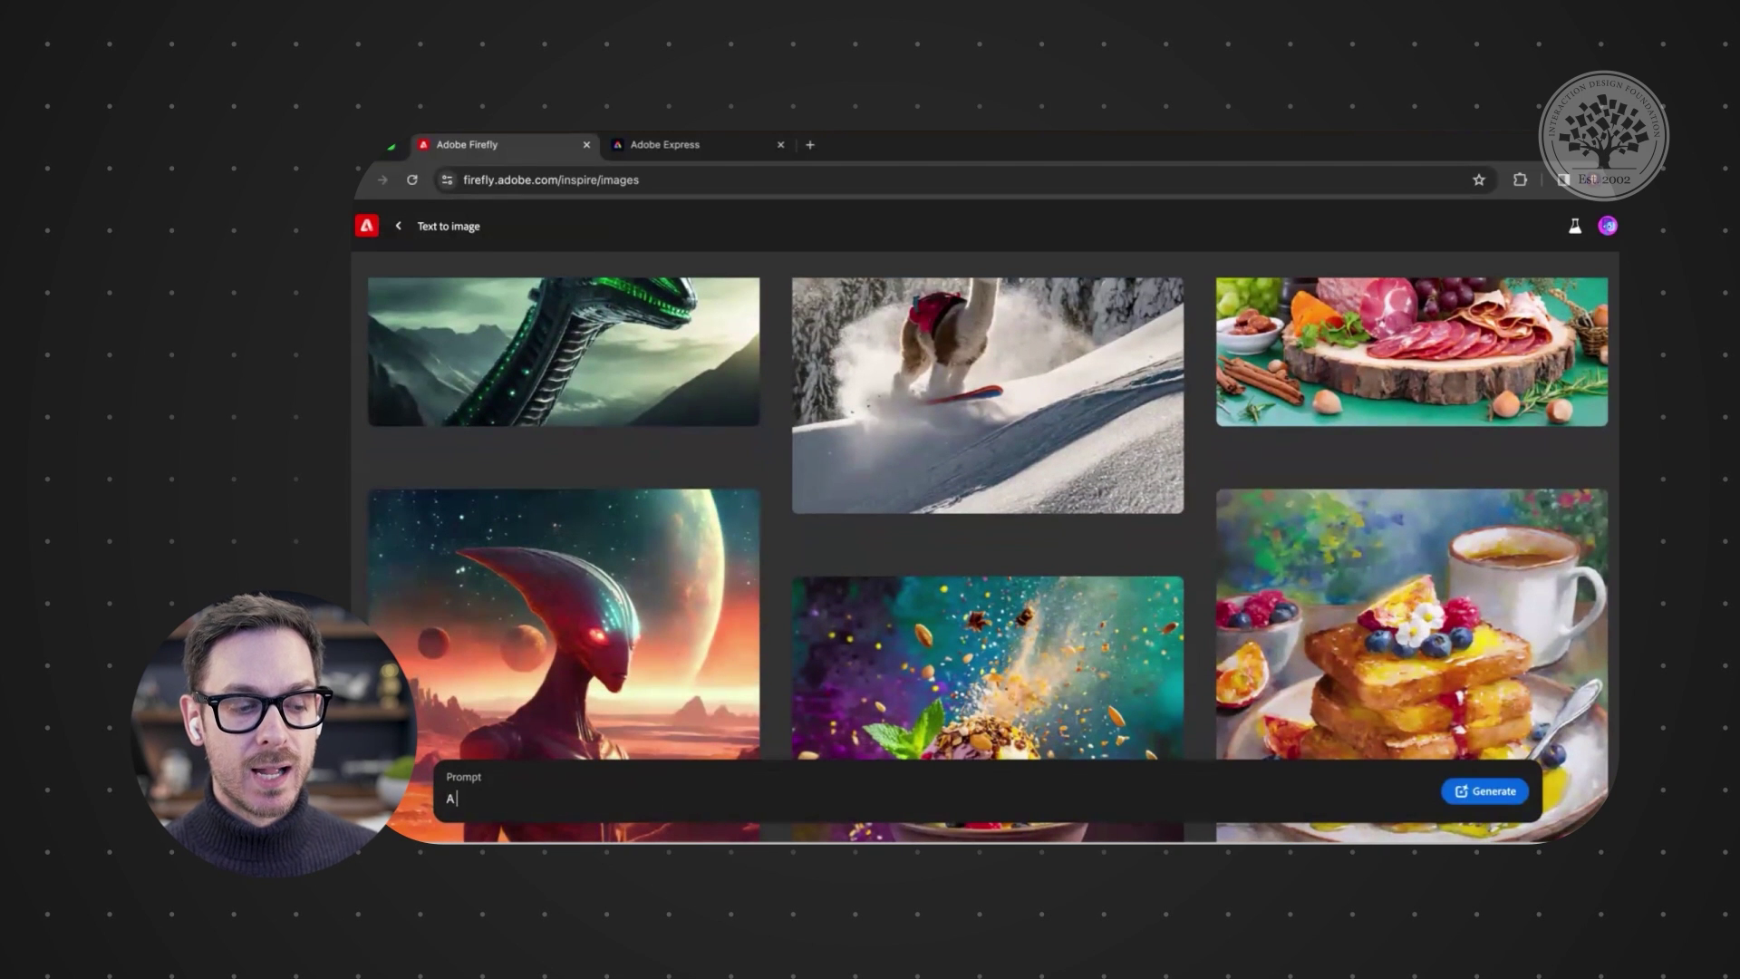
text( ba)
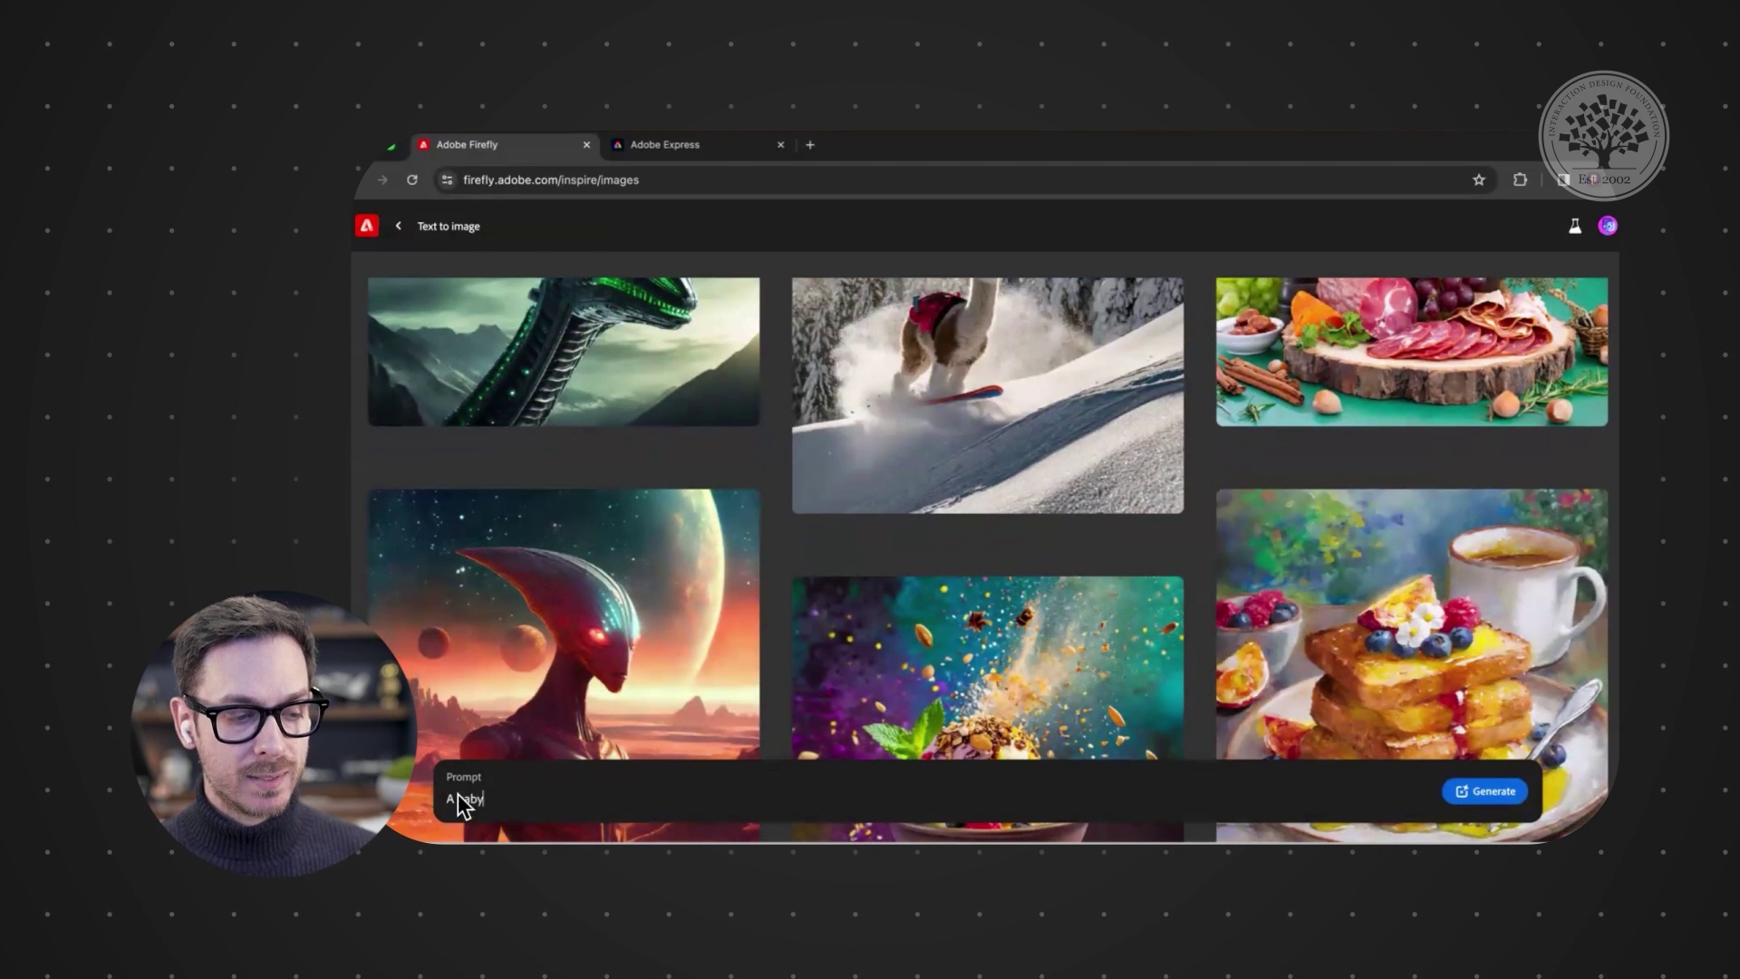
text(by)
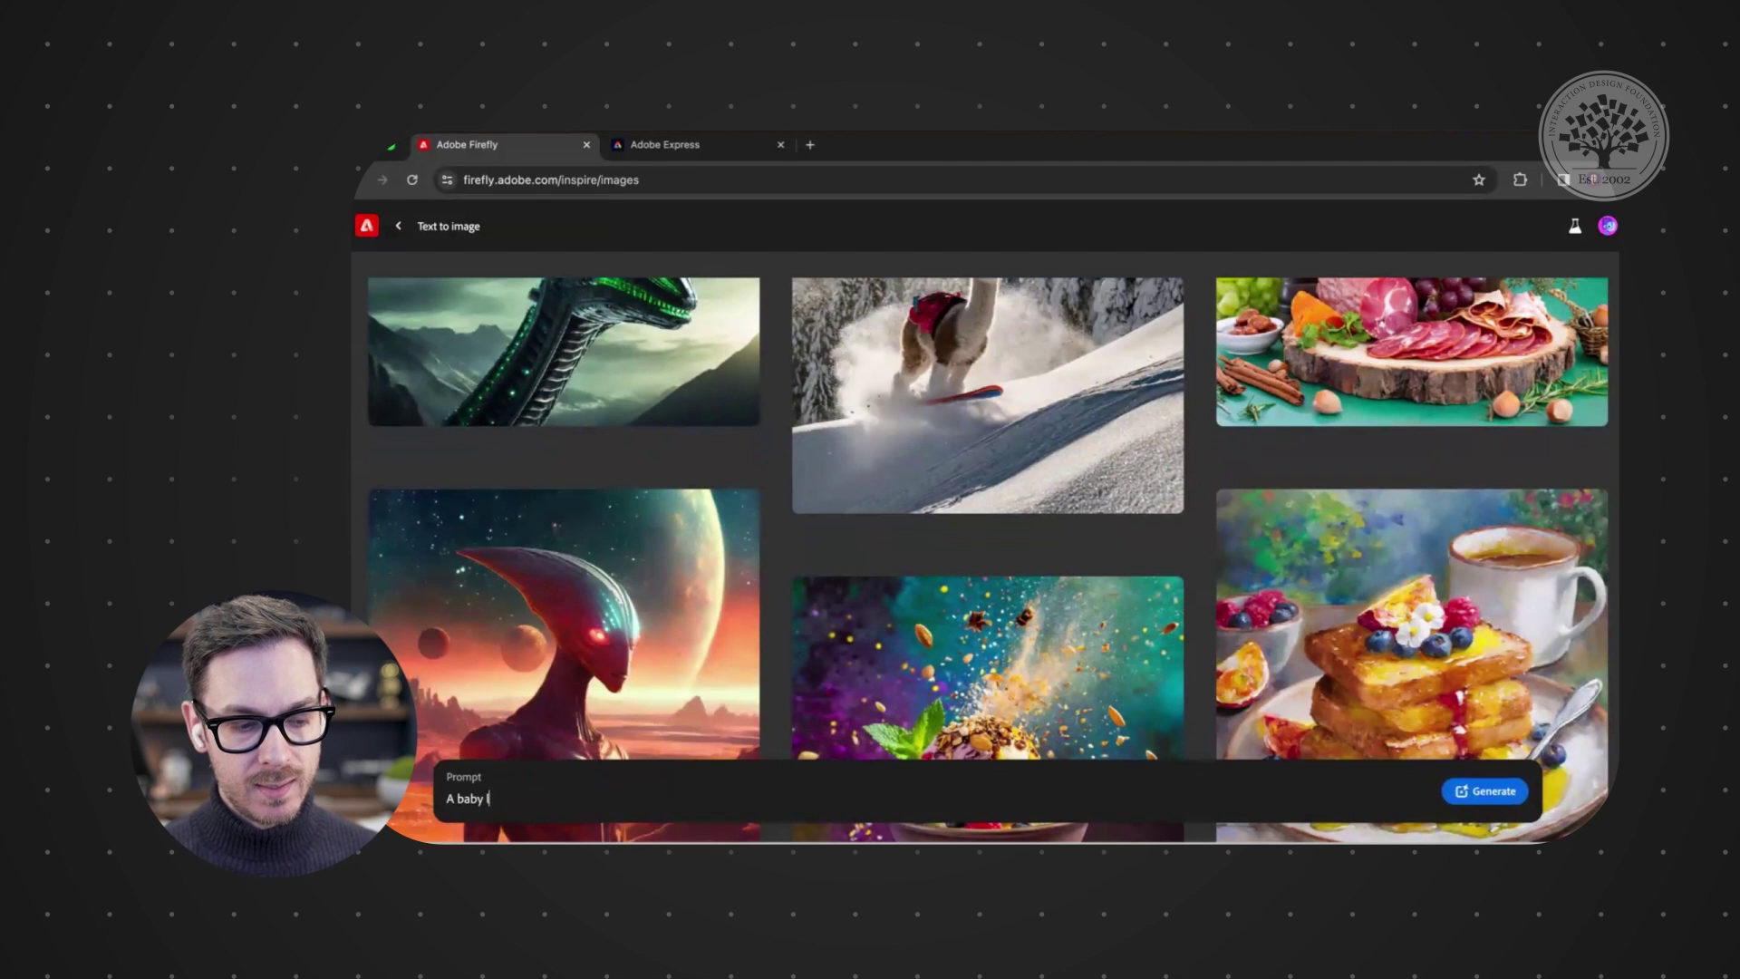
text( lion)
key(Return)
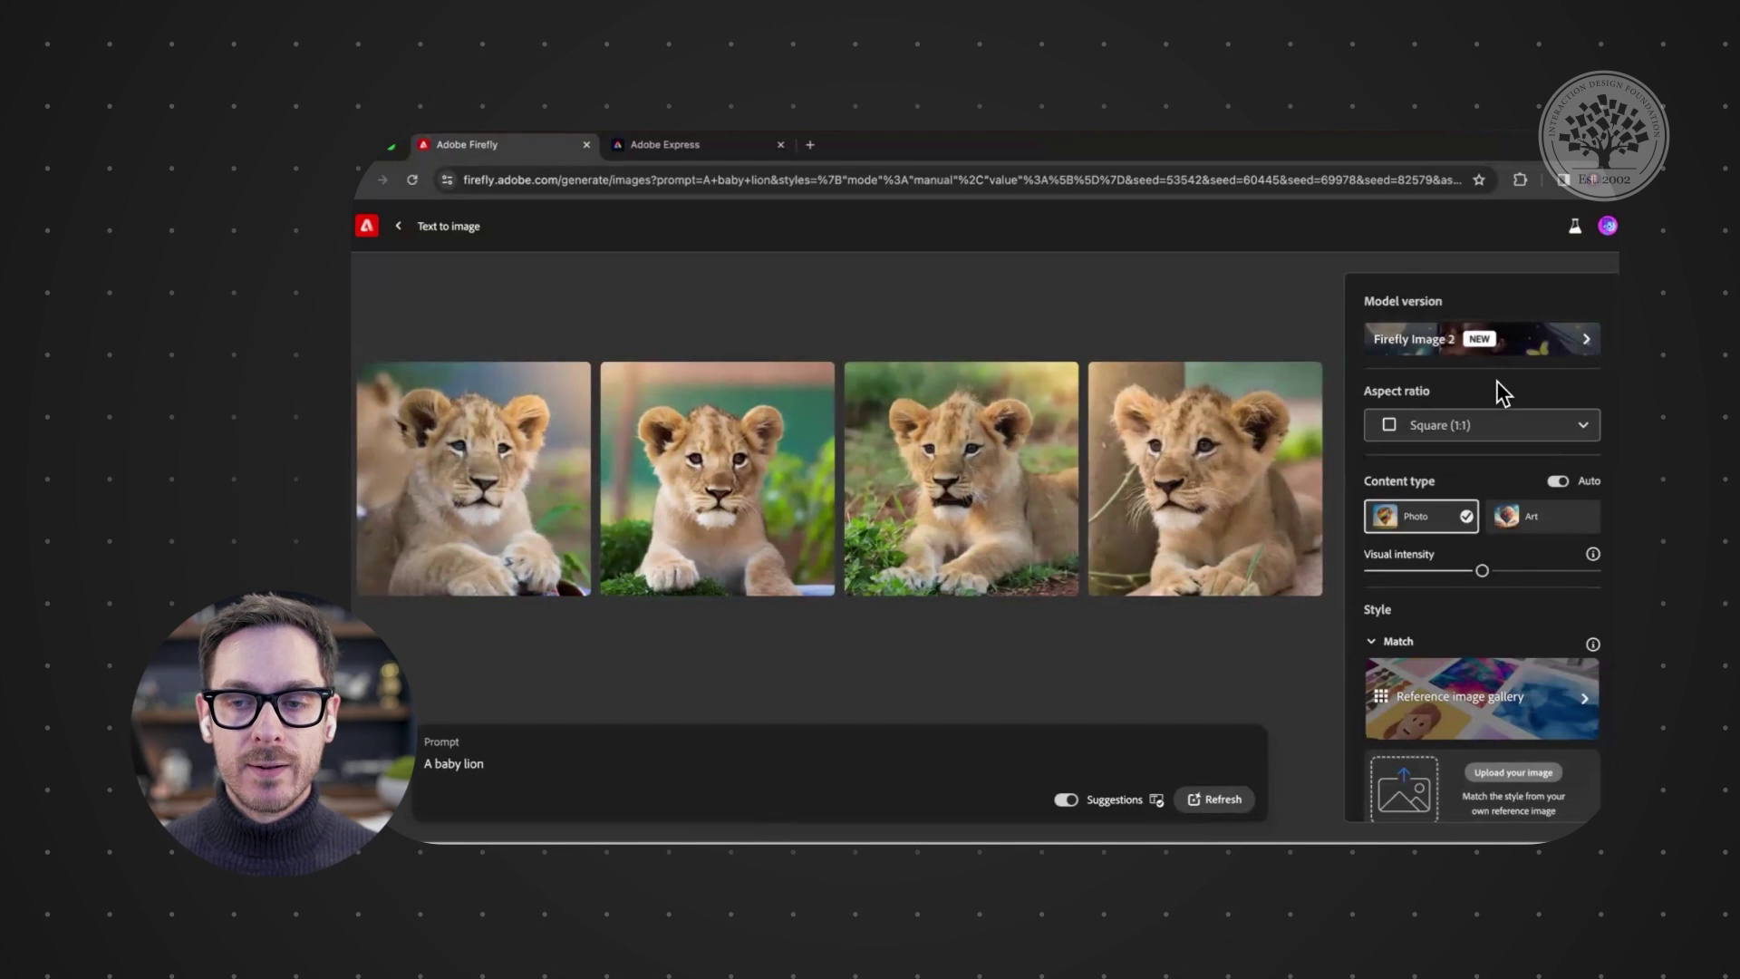
Step: Set the aspect ratio to Landscape (4:3) and raise visual intensity close to maximum
click(1467, 423)
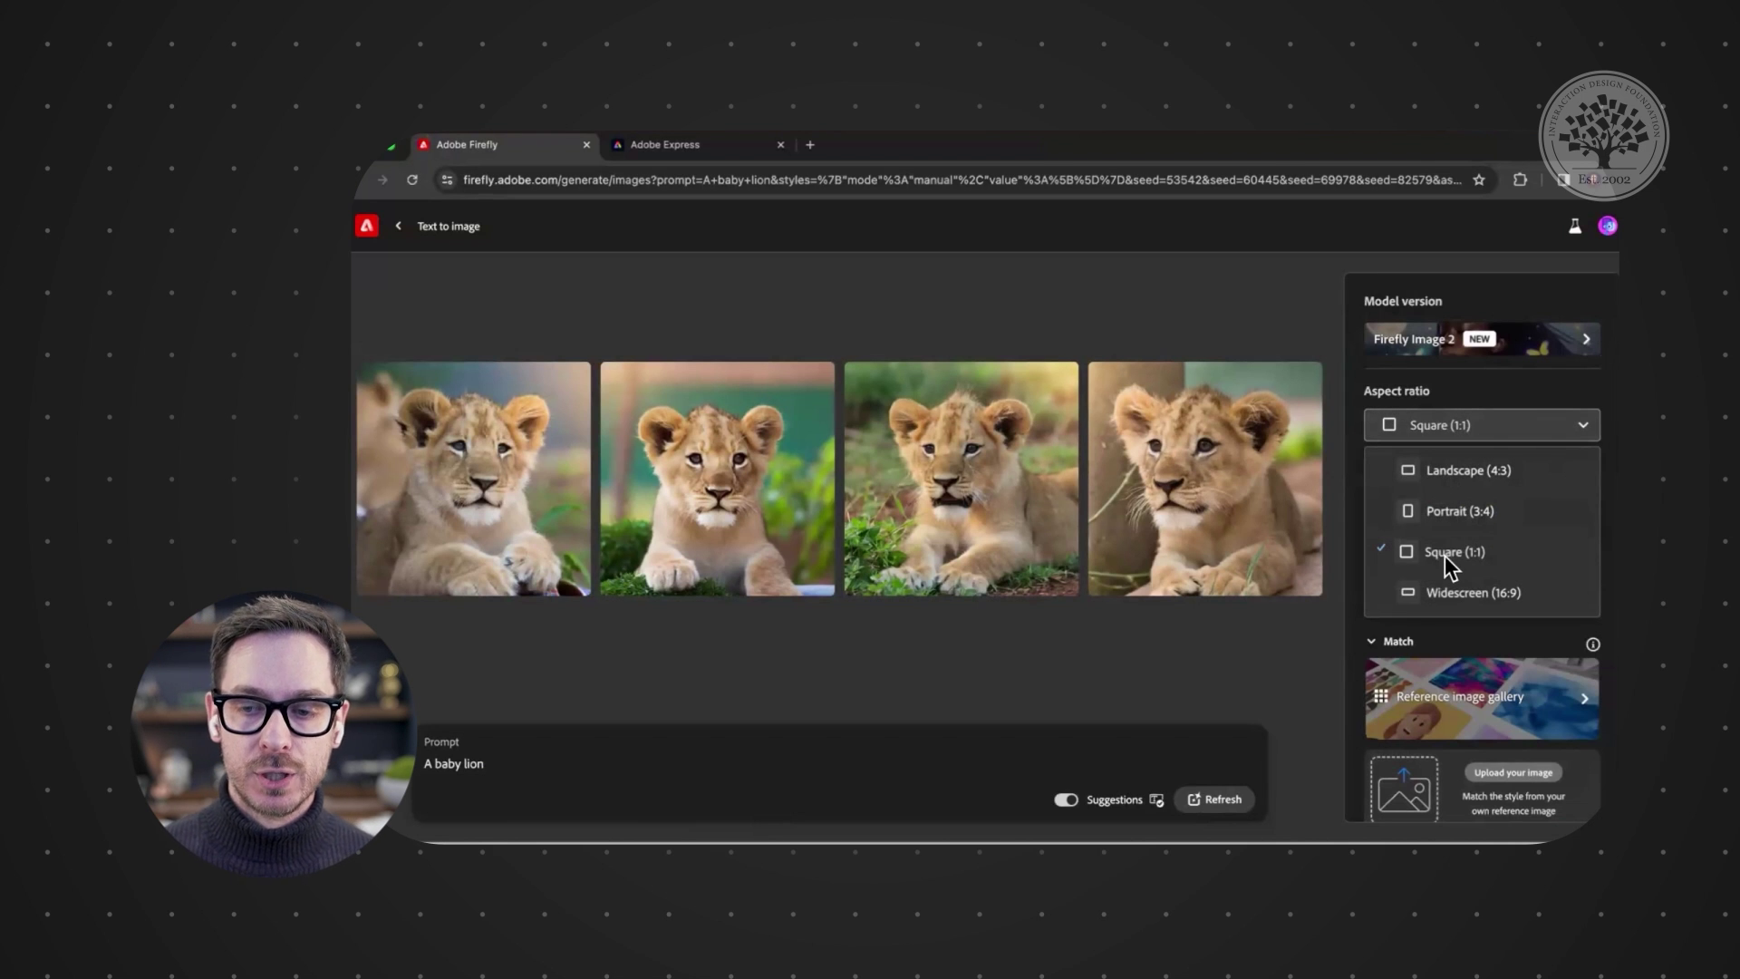
click(1453, 472)
scroll(1492, 393, down, 3)
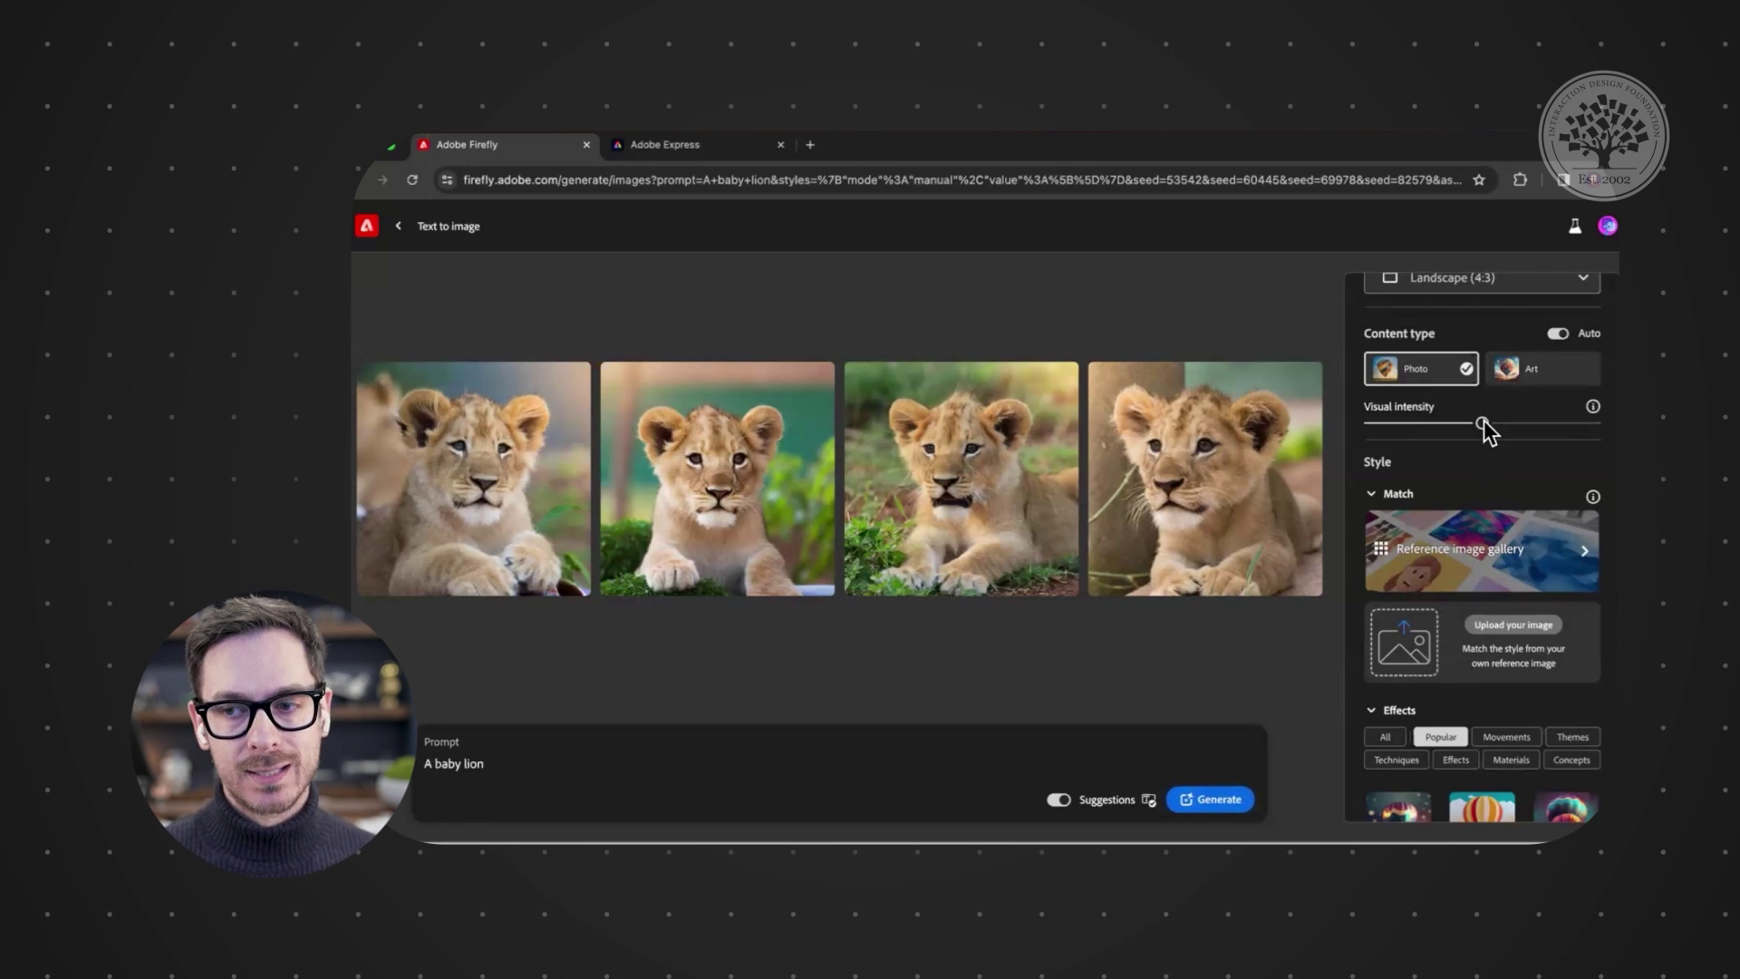
drag(1485, 423, 1382, 420)
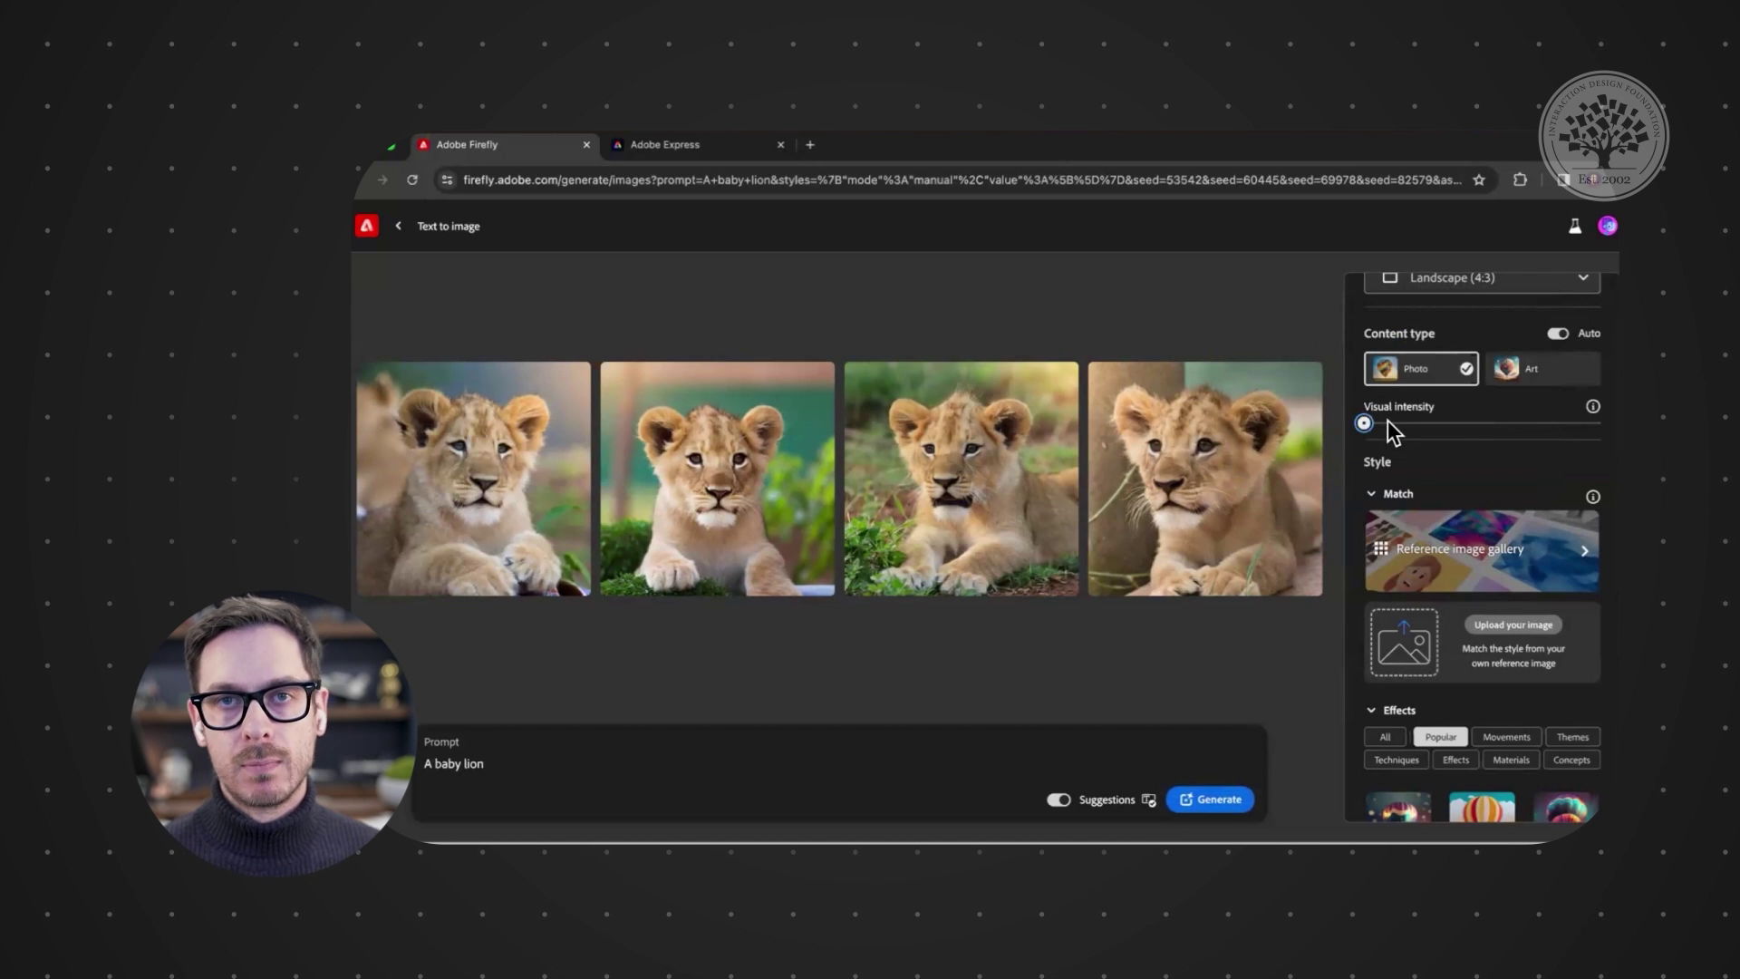
drag(1464, 432, 1520, 423)
scroll(1492, 447, down, 2)
scroll(1468, 480, down, 6)
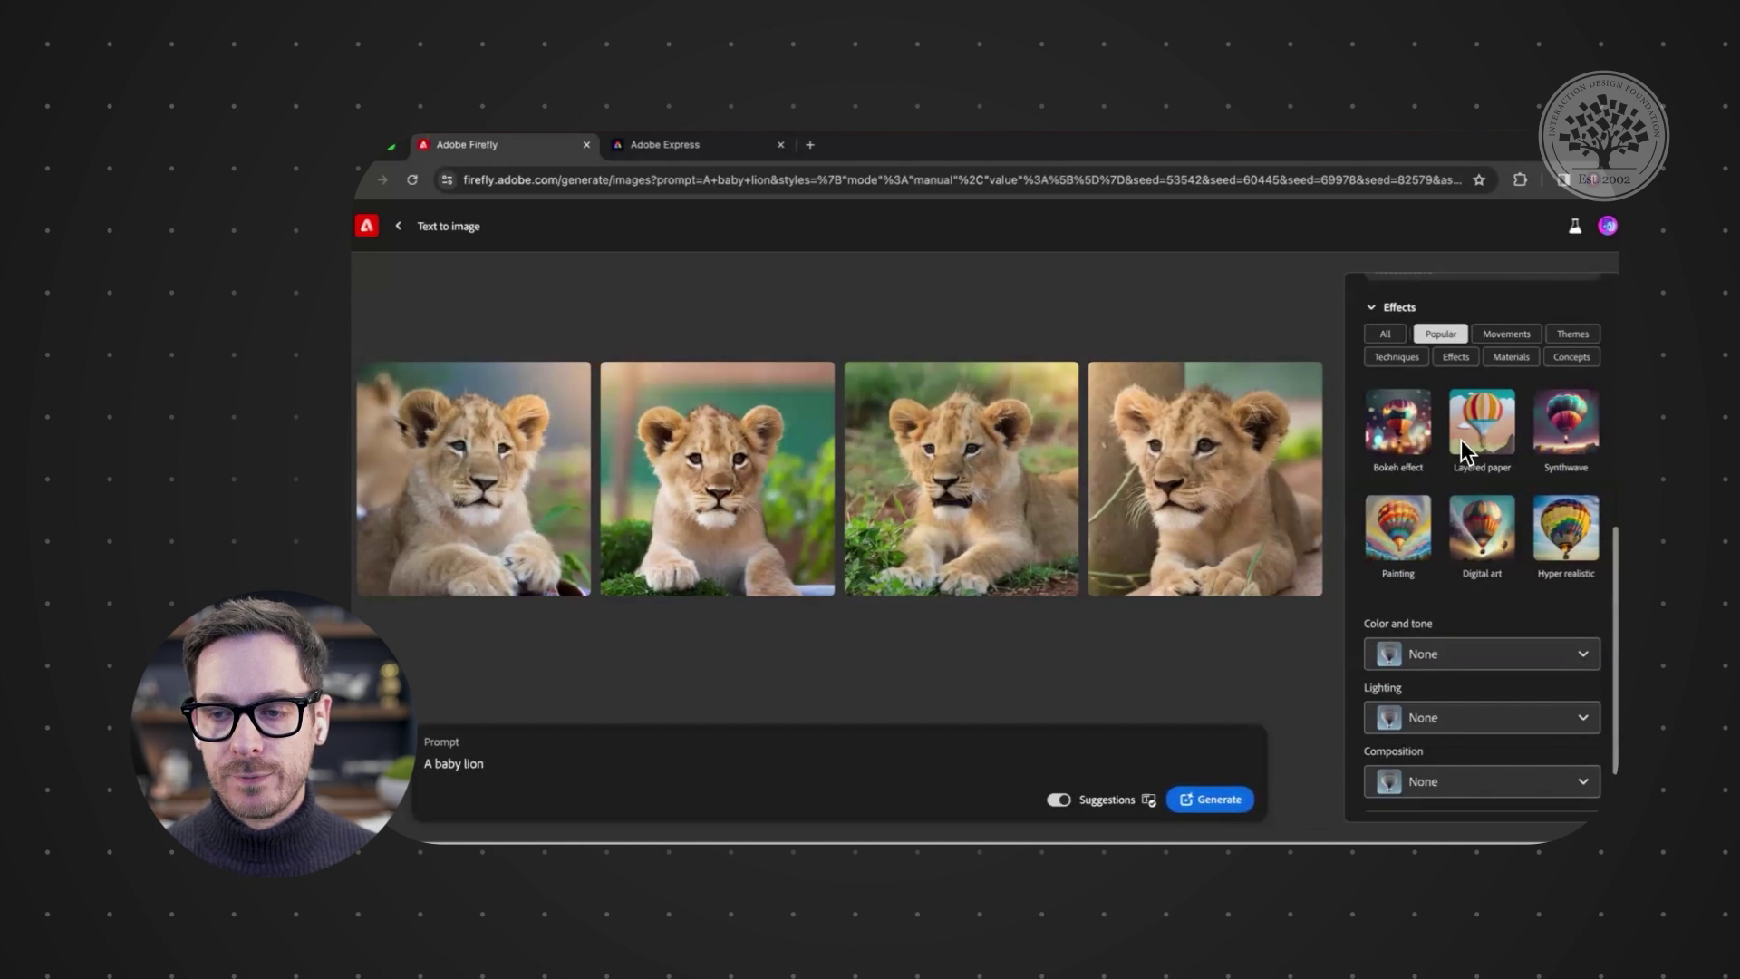
scroll(1495, 463, down, 2)
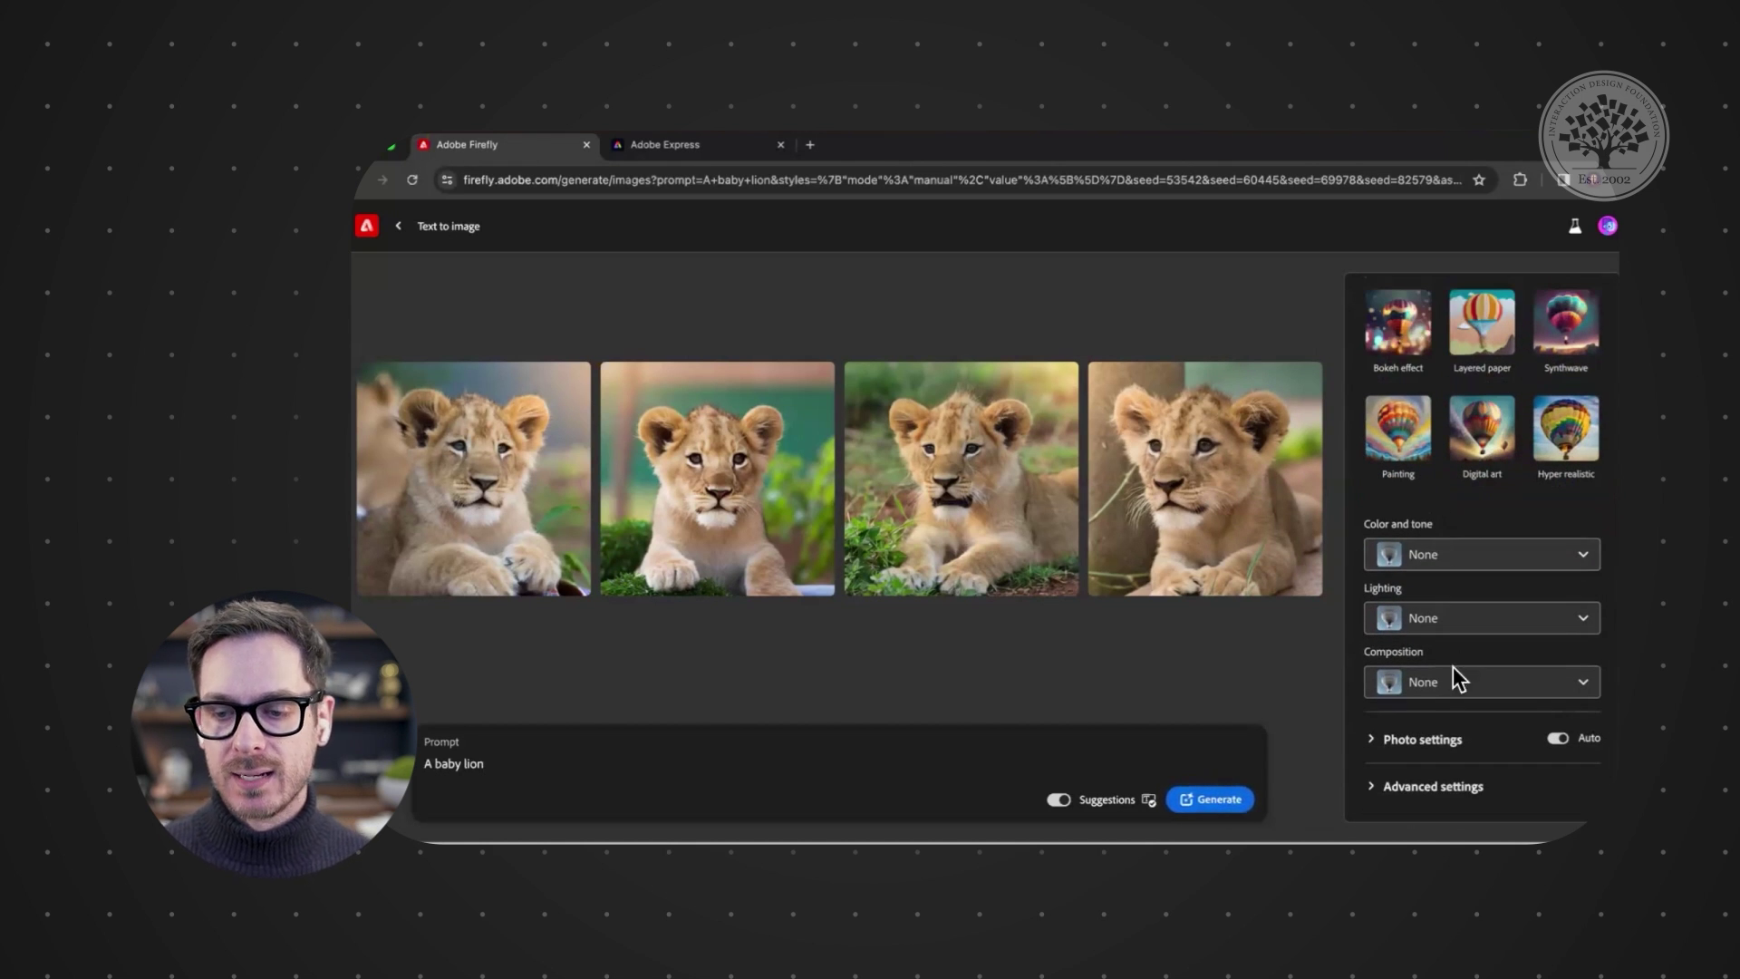
click(1443, 564)
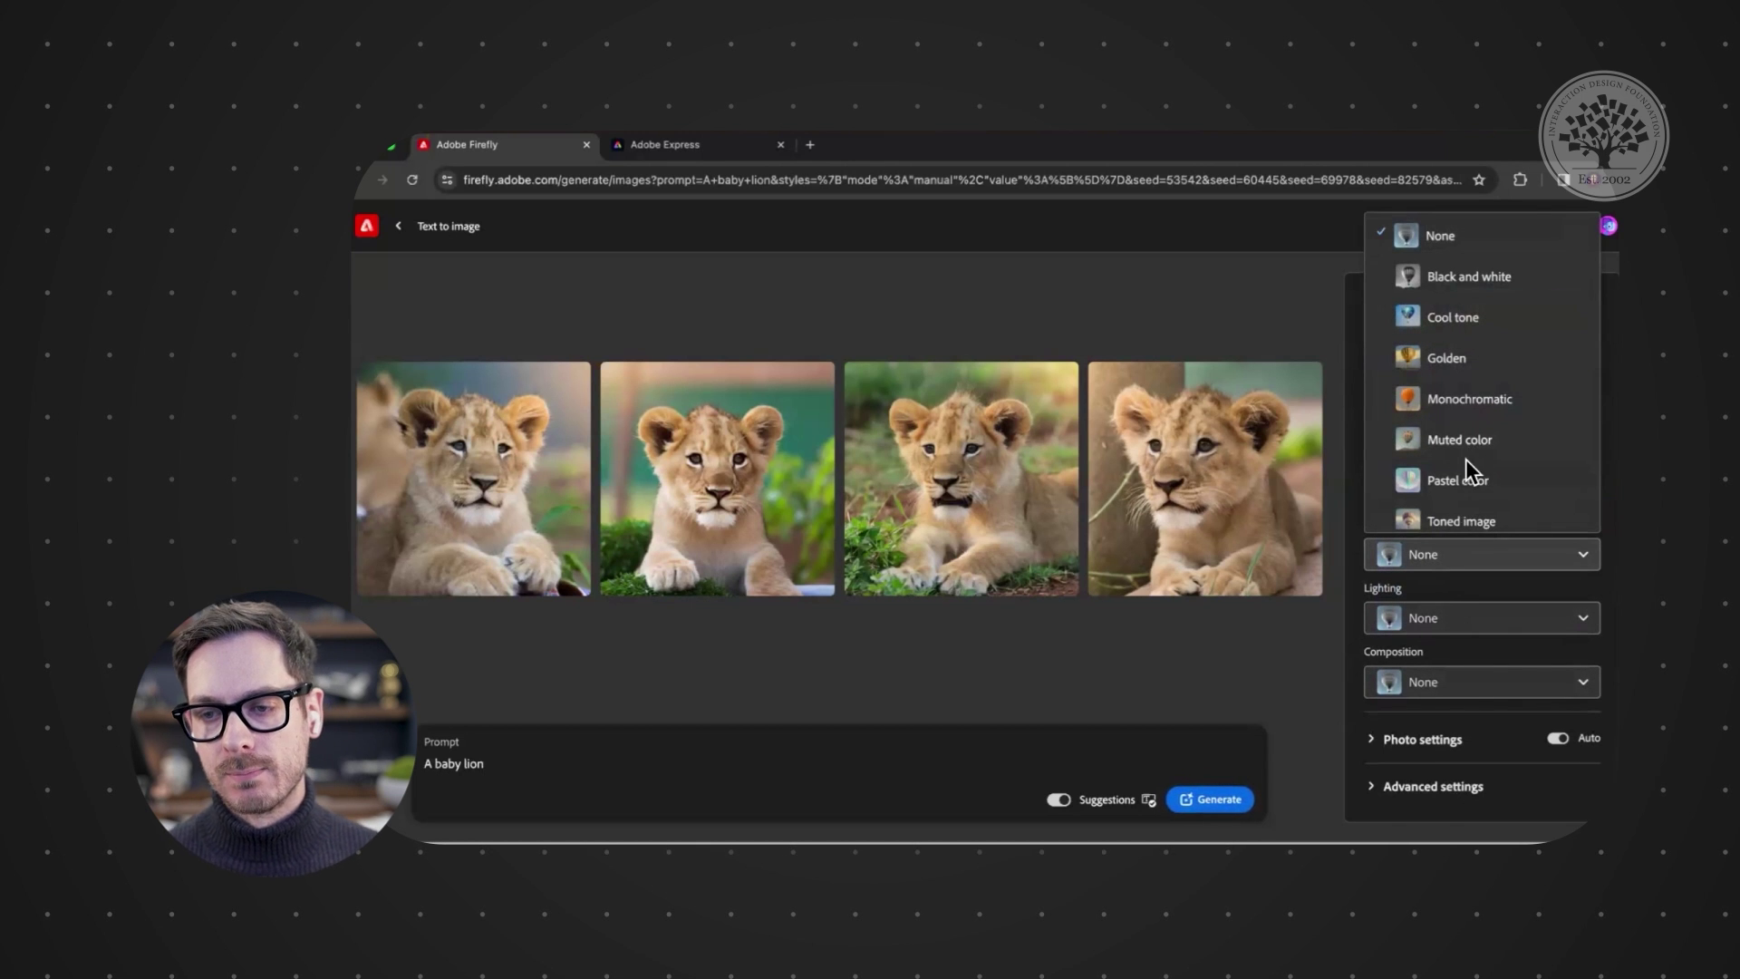
click(1439, 620)
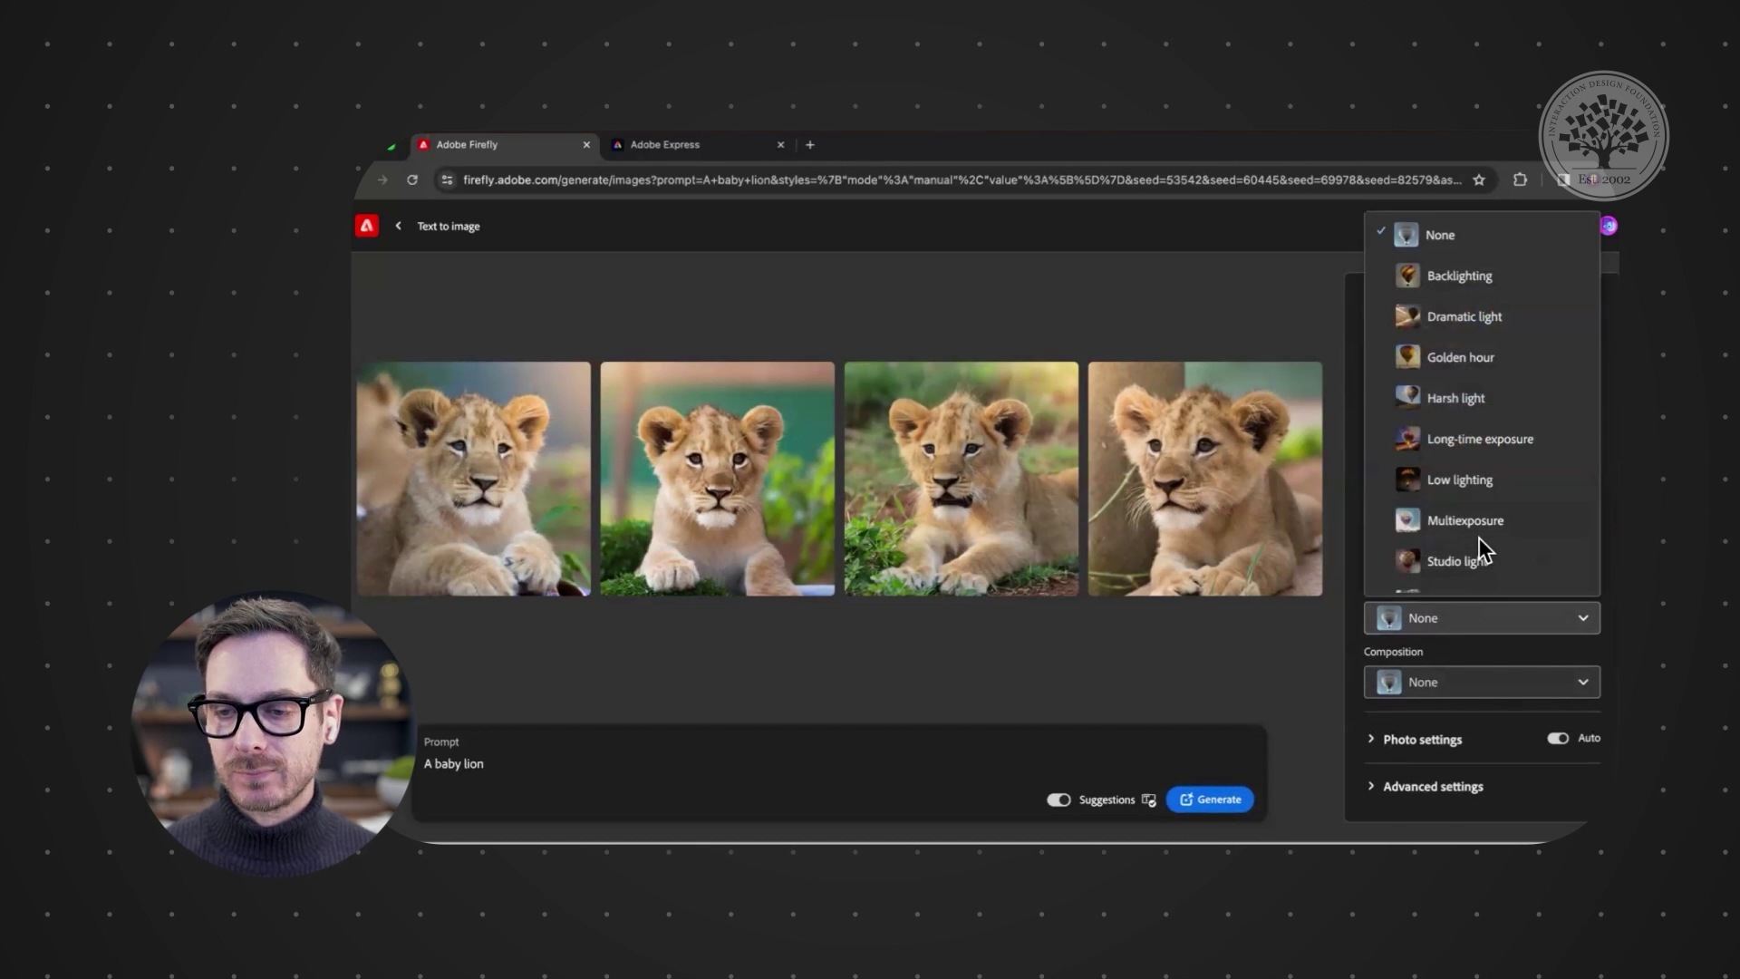
scroll(1478, 571, down, 1)
click(1452, 681)
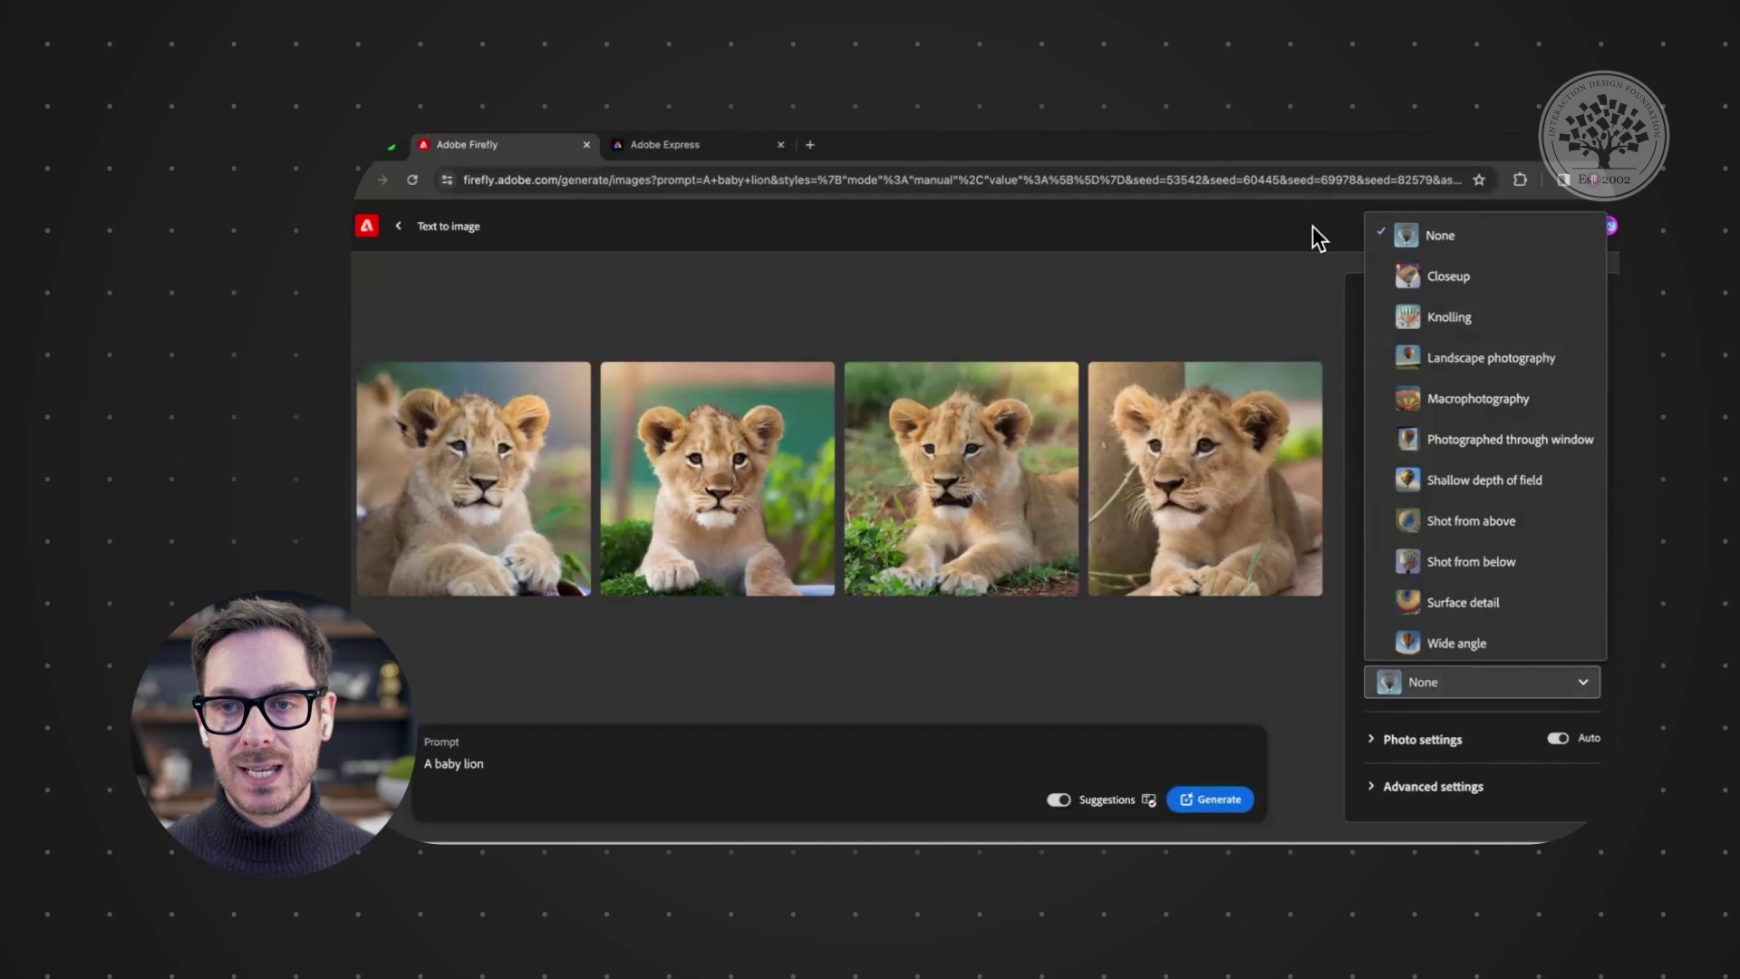
click(1359, 365)
scroll(1422, 503, up, 5)
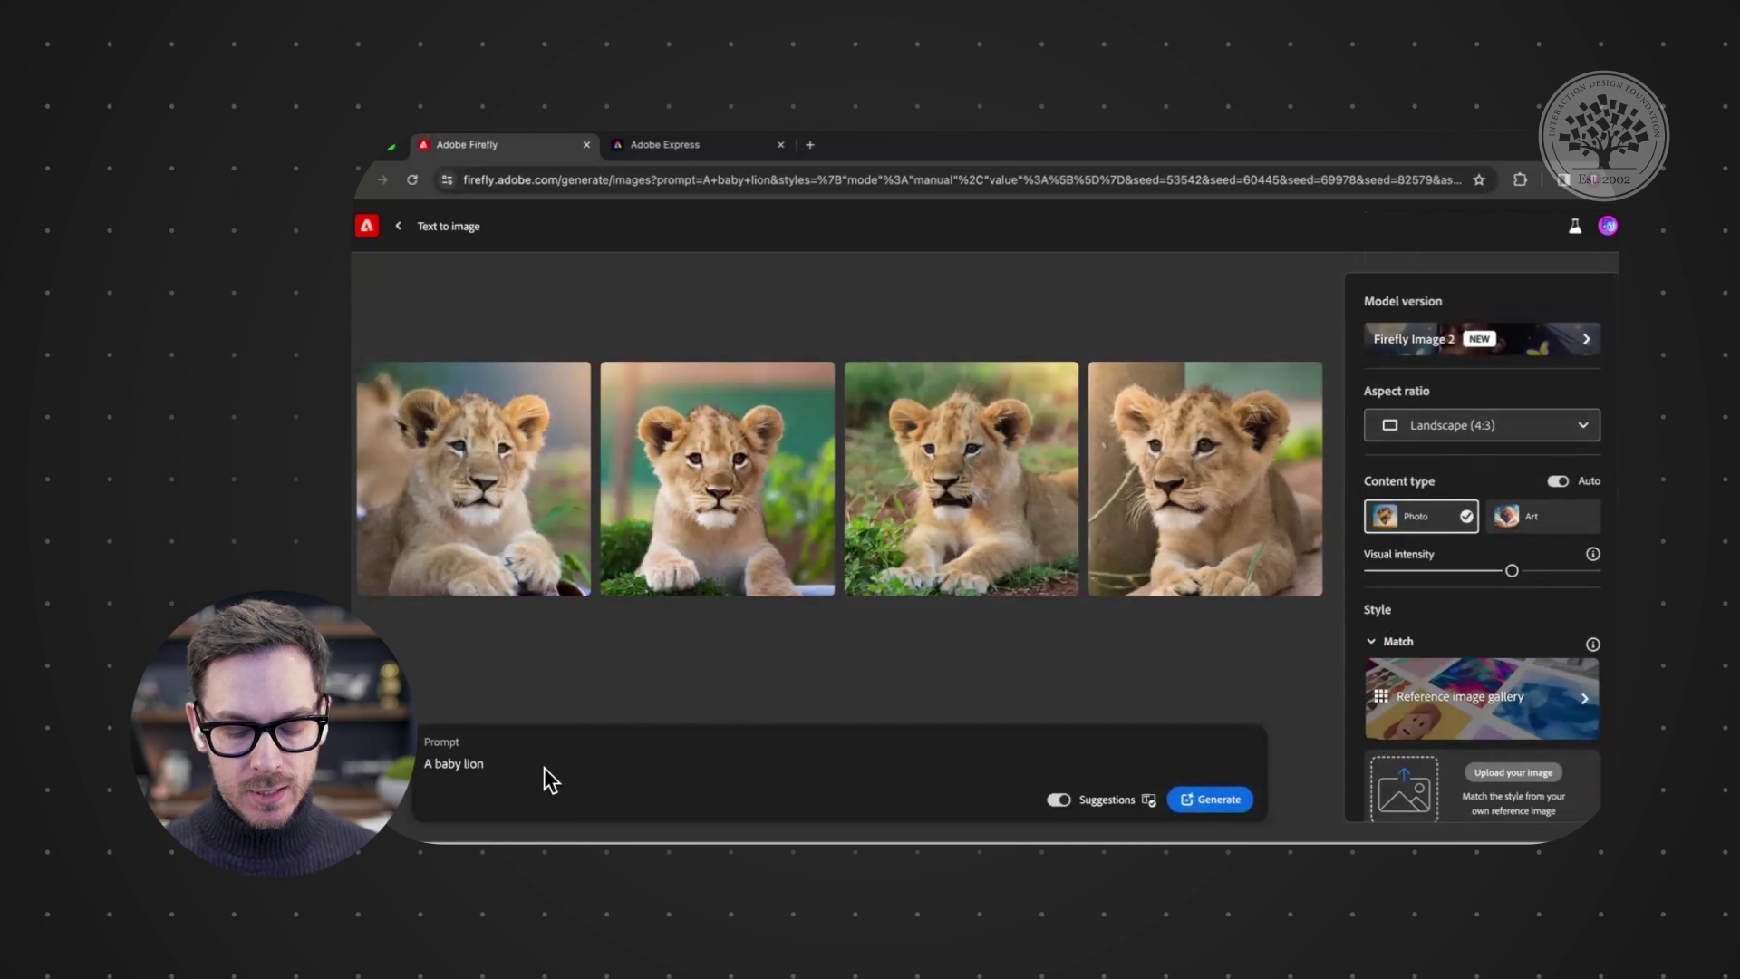
Step: Regenerate with 'Portrait of a baby lion, in a tree, blue sky with fluffy clouds, cinematic lighting'
key(Home)
text(Portrait of)
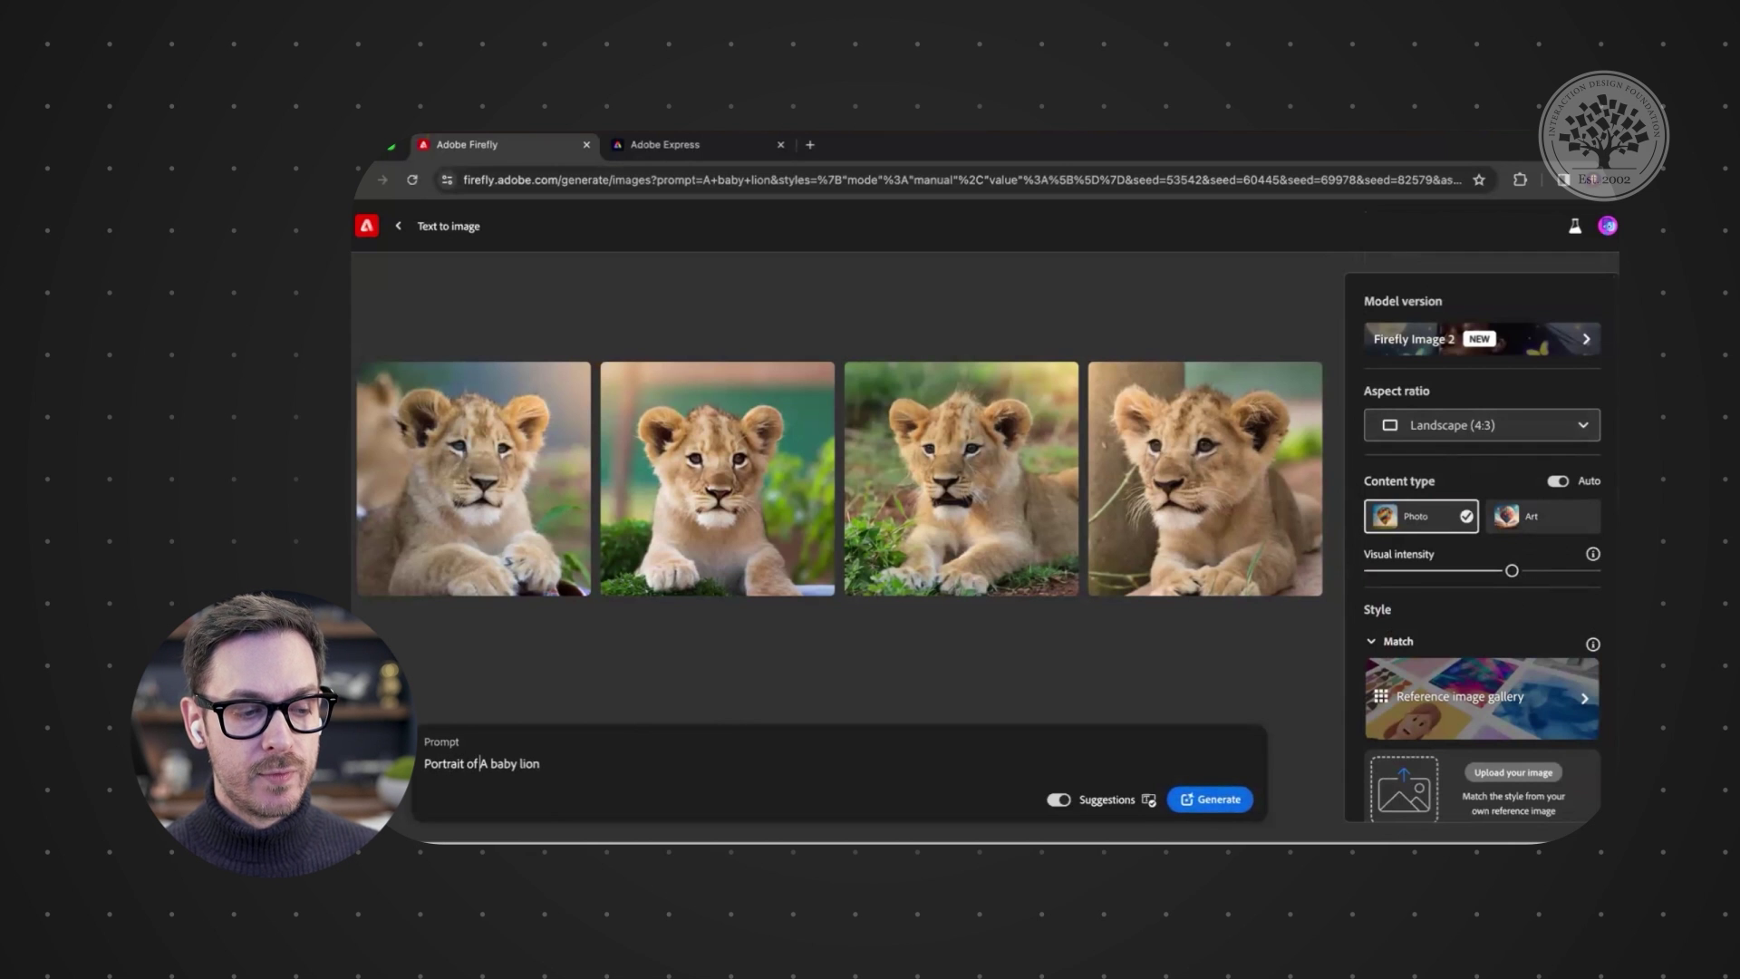
key(BackSpace)
text(a)
key(End)
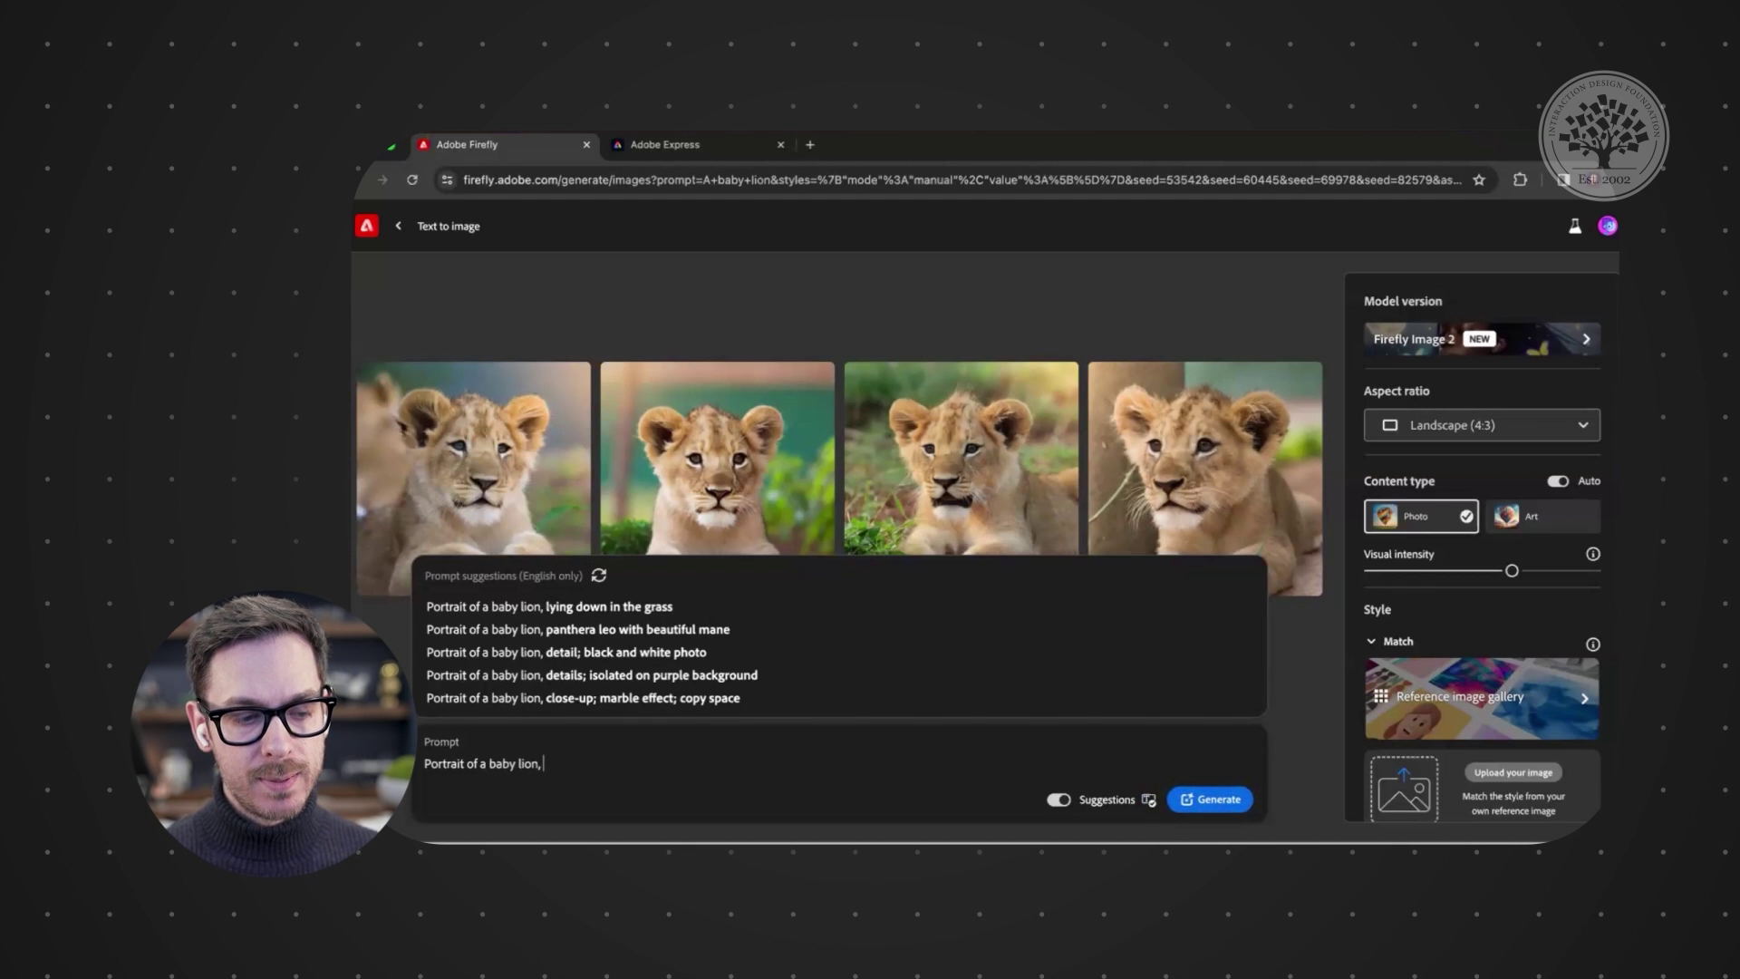
text(a tree,)
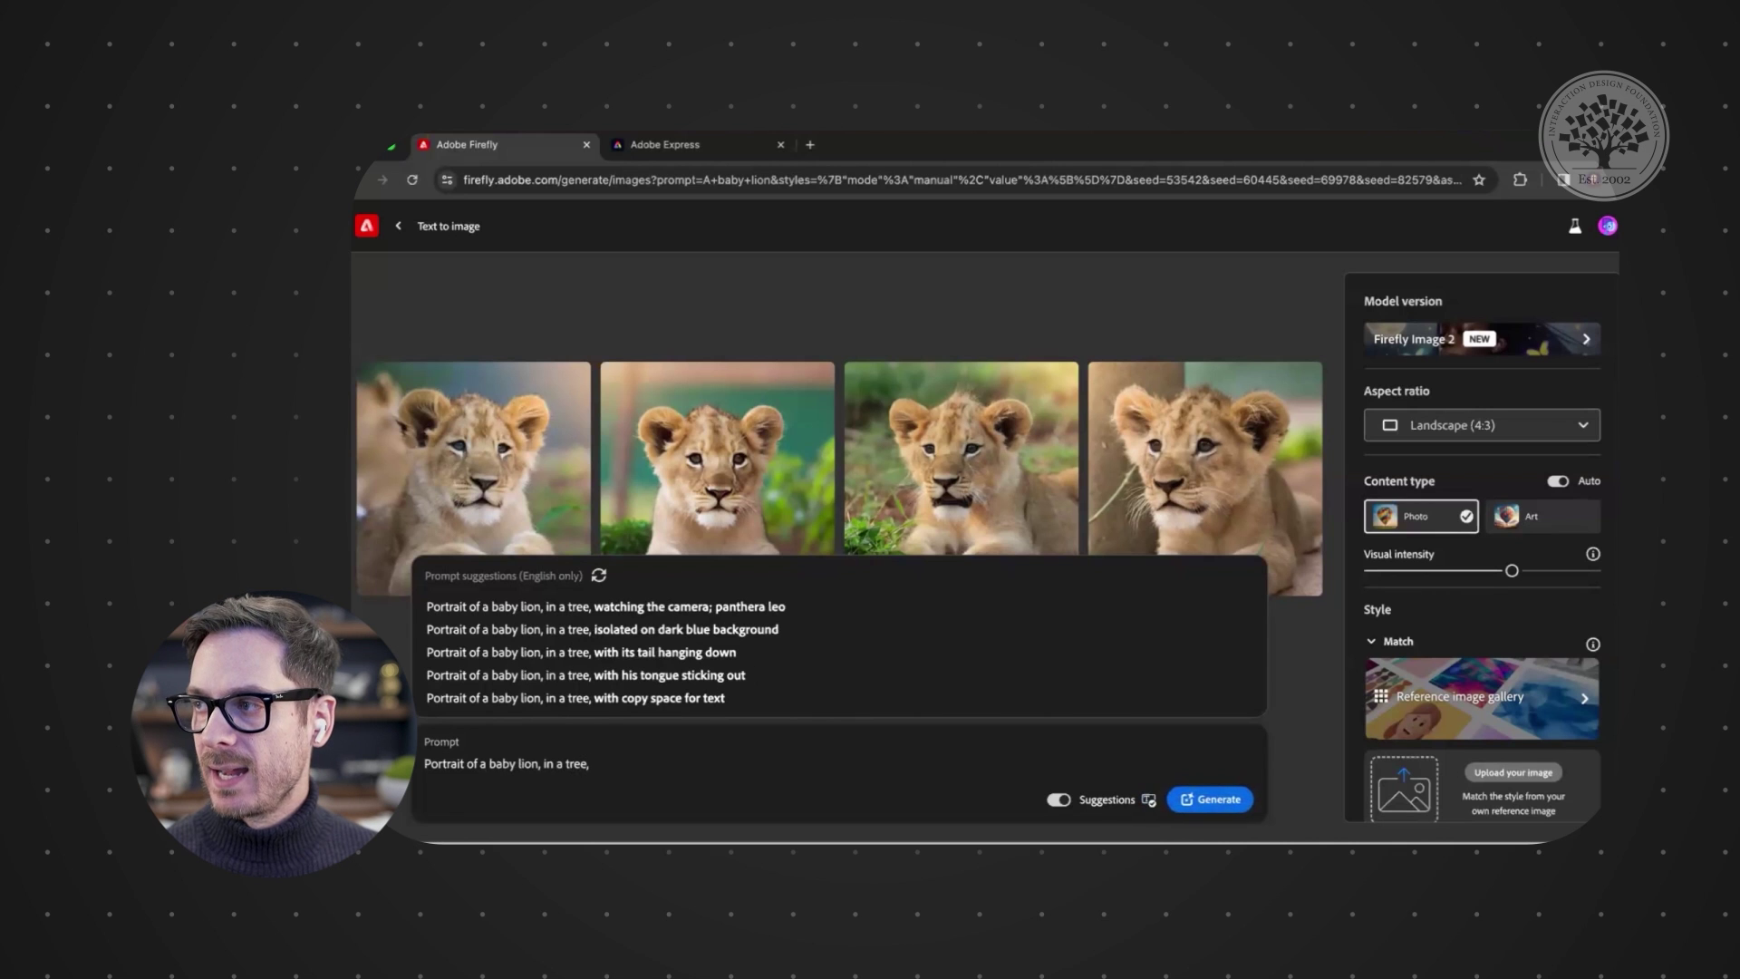
text( blur)
text( sky with fluffy blouds,)
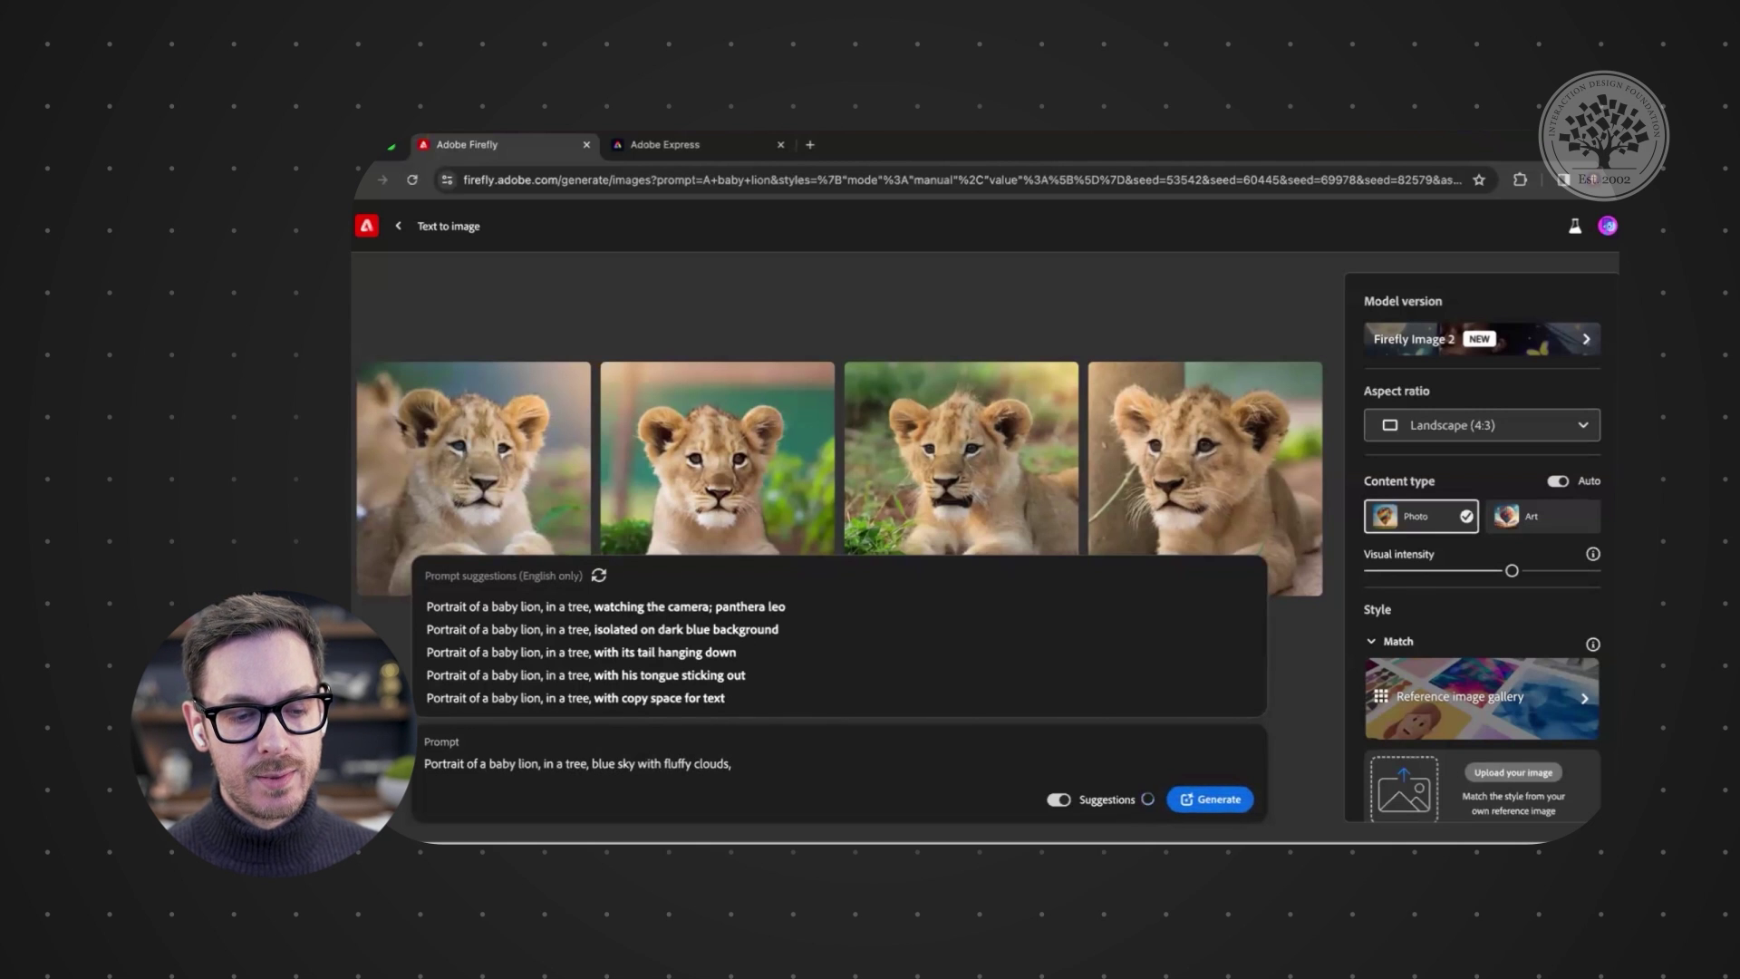
text(e)
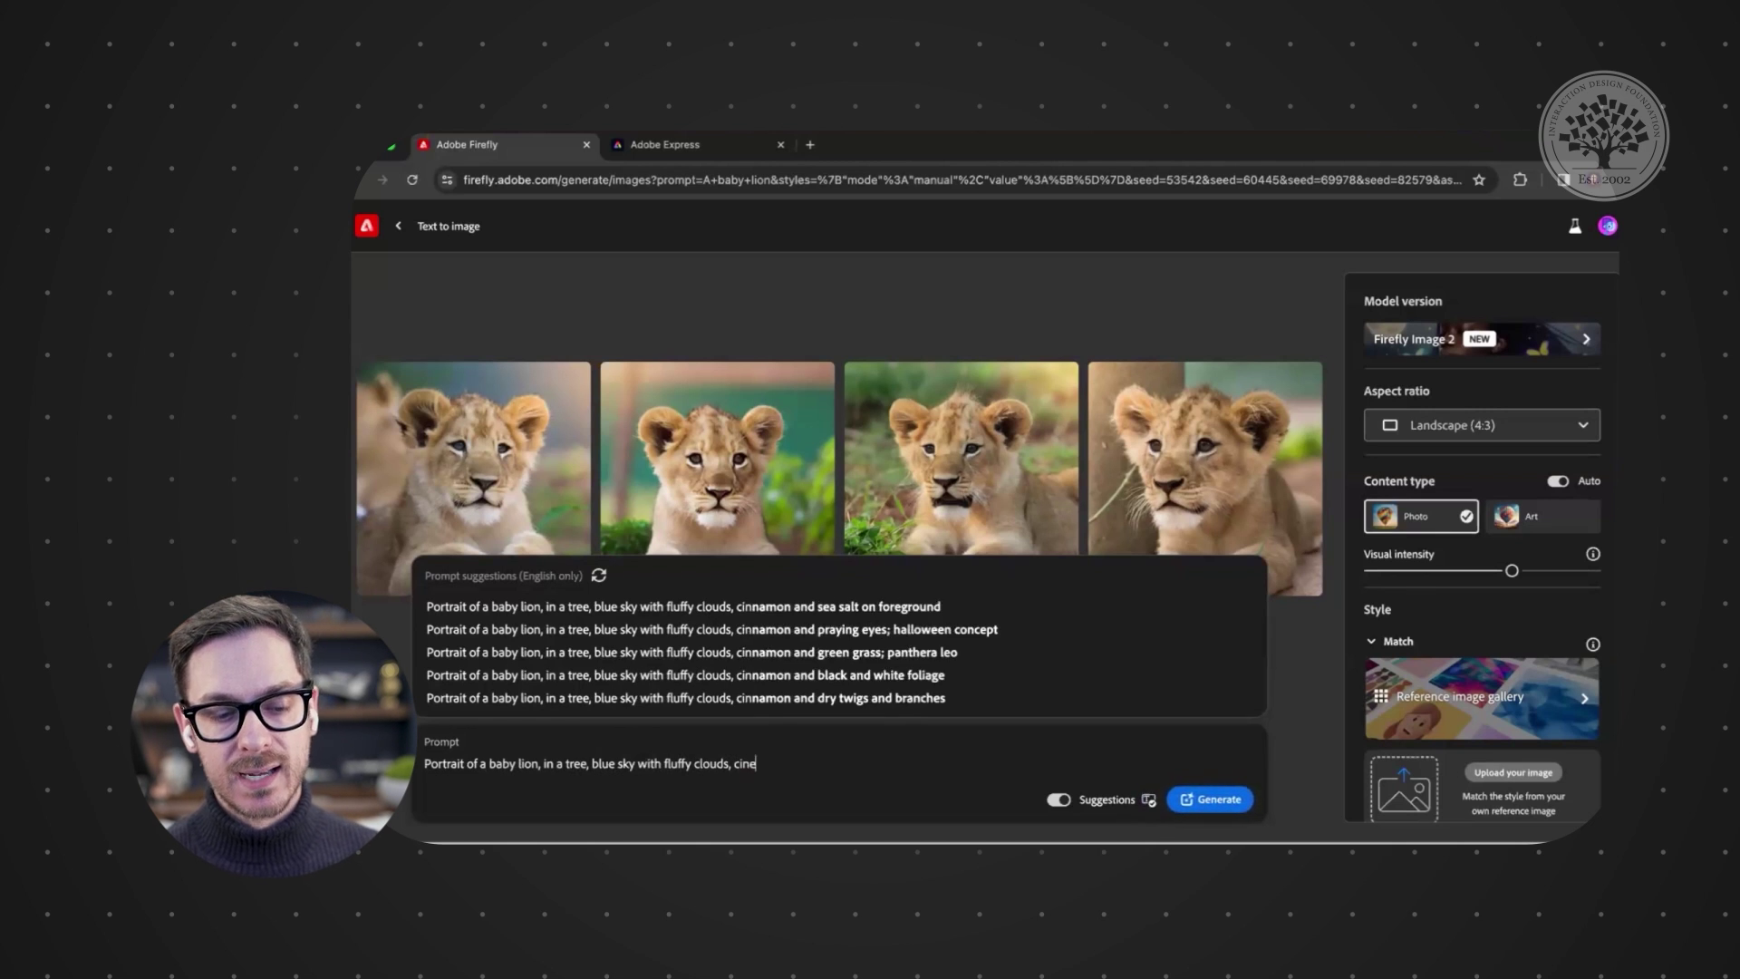
text(matic lighting)
key(Return)
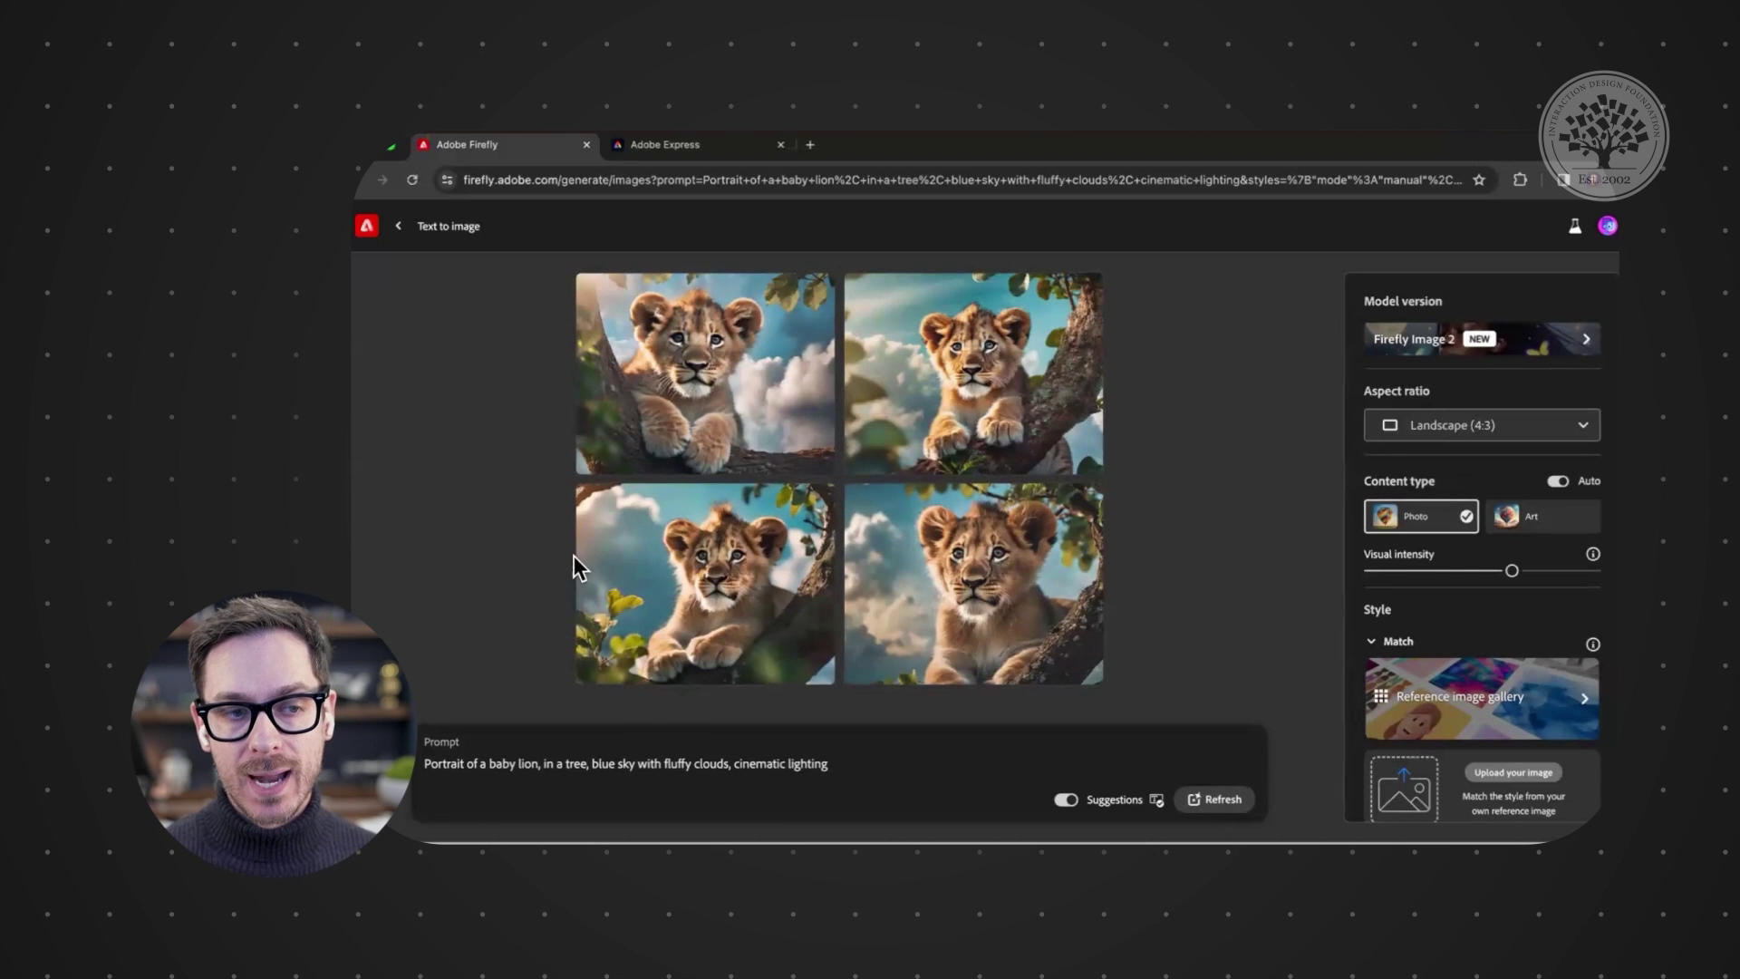
Step: Enlarge the second baby lion portrait for a closer look
click(974, 382)
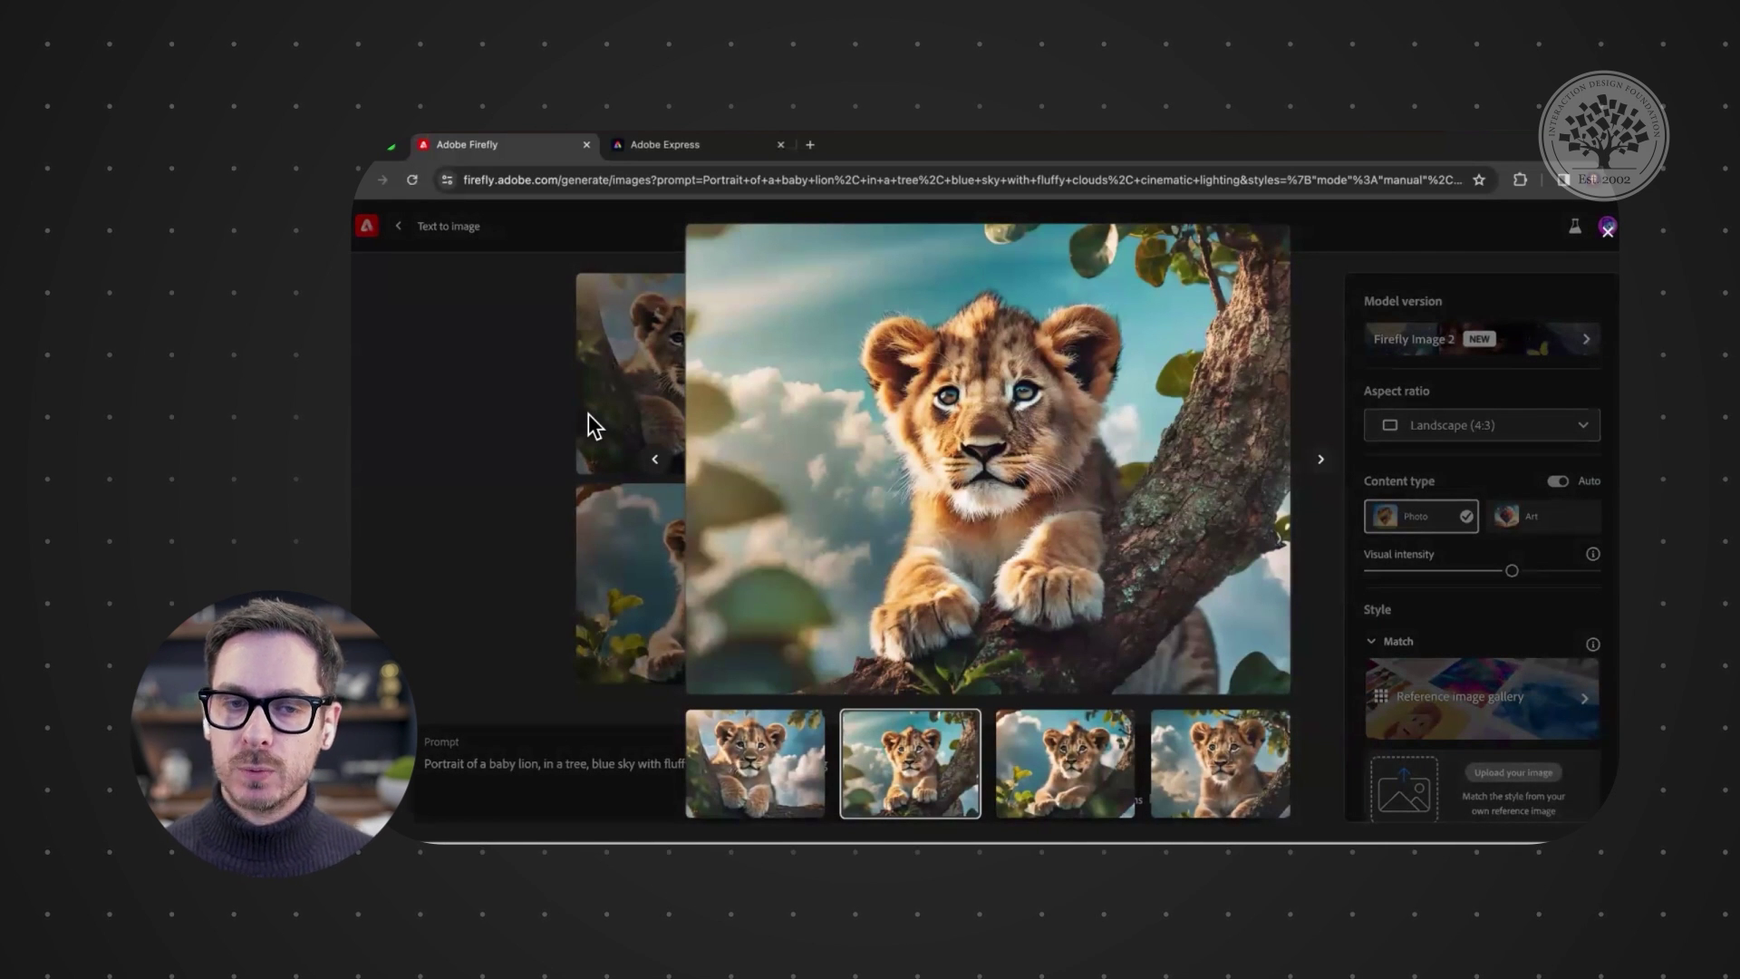
Step: Close the enlarged view, lower the visual intensity, and generate a new set of images
click(583, 380)
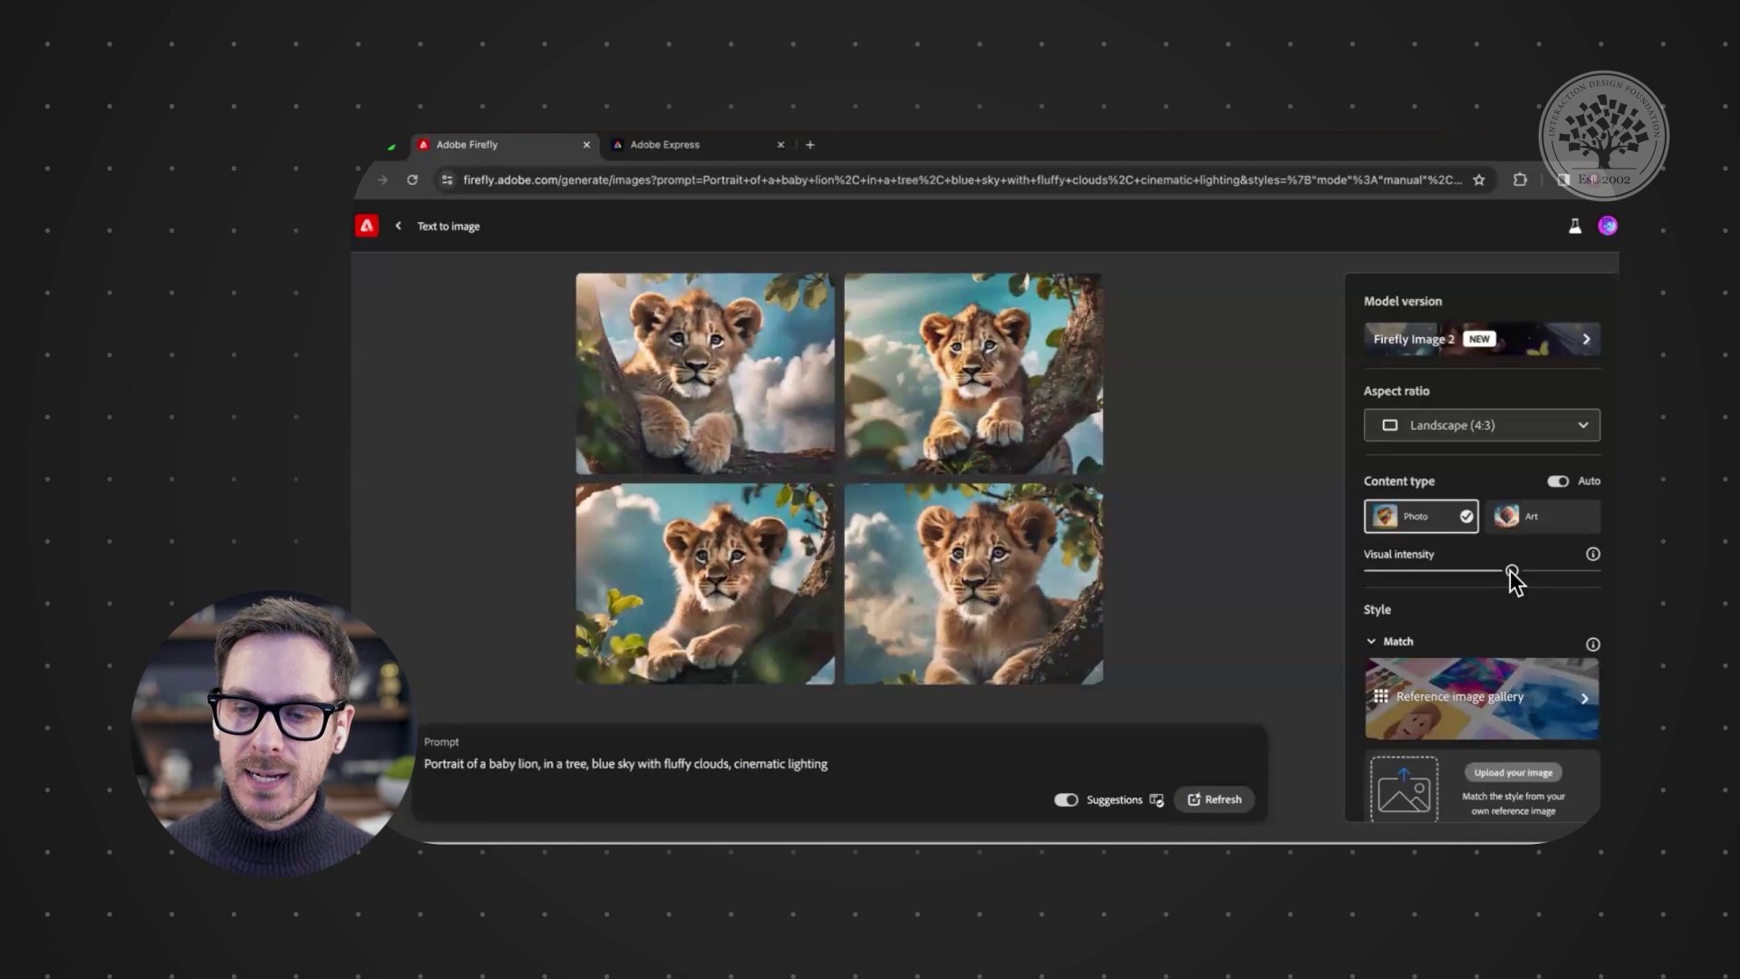
drag(1507, 571, 1423, 572)
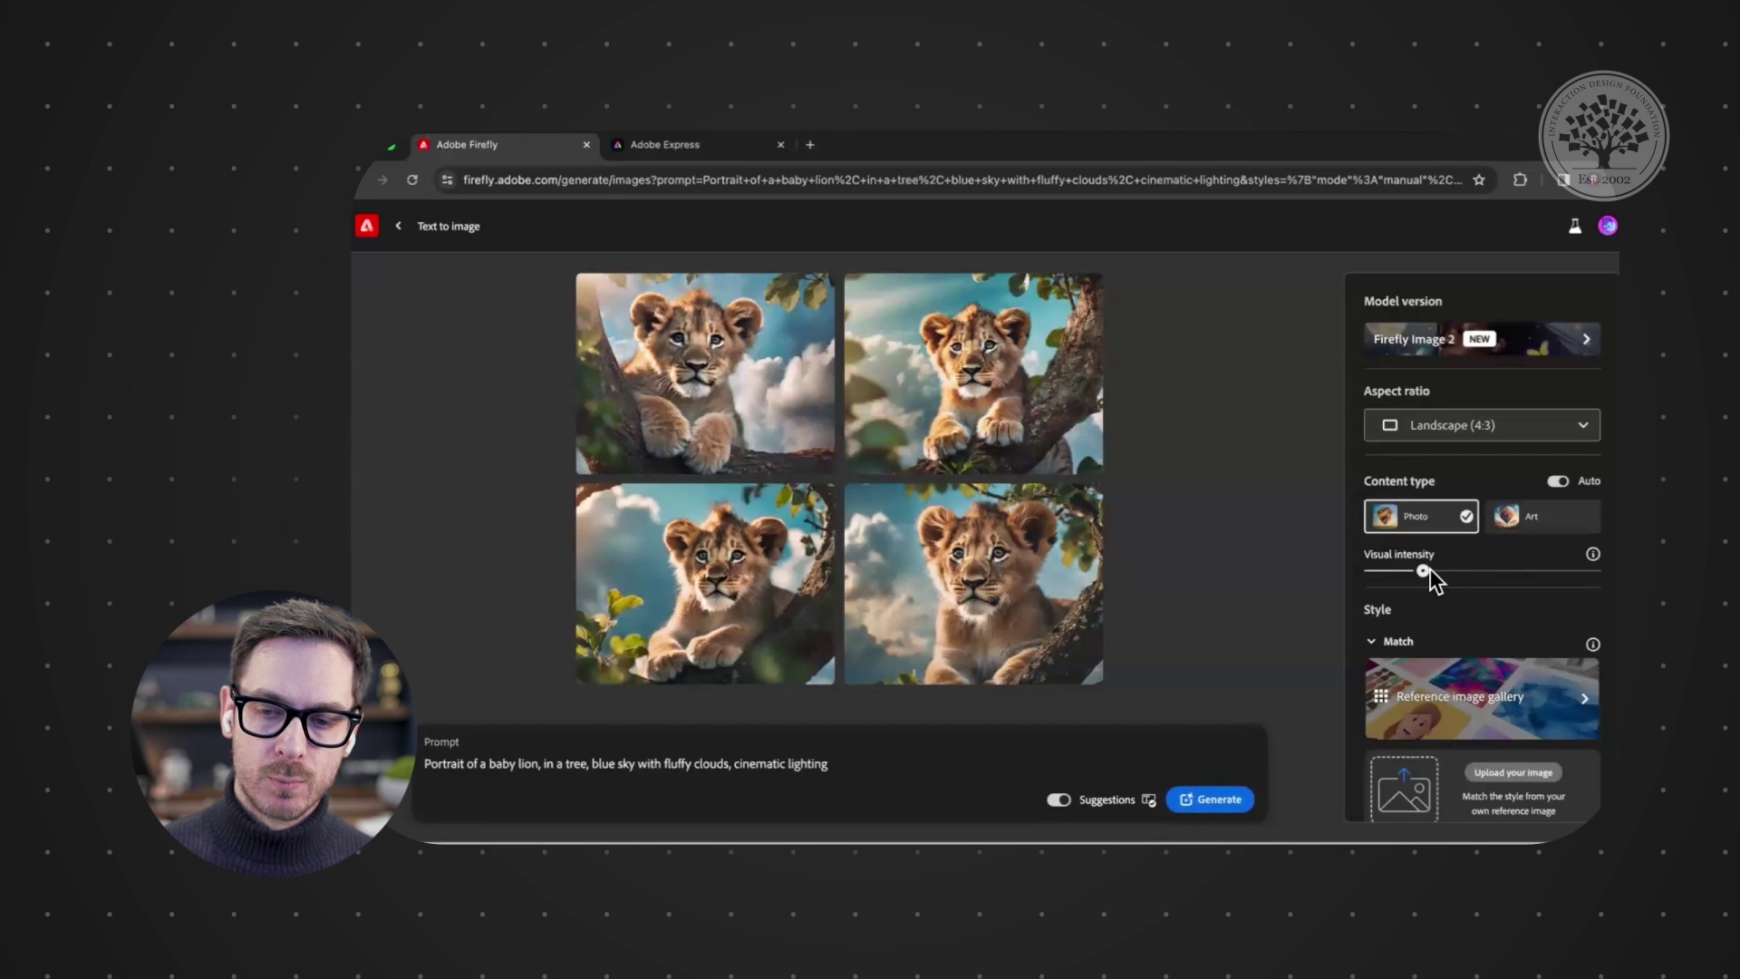
click(1218, 802)
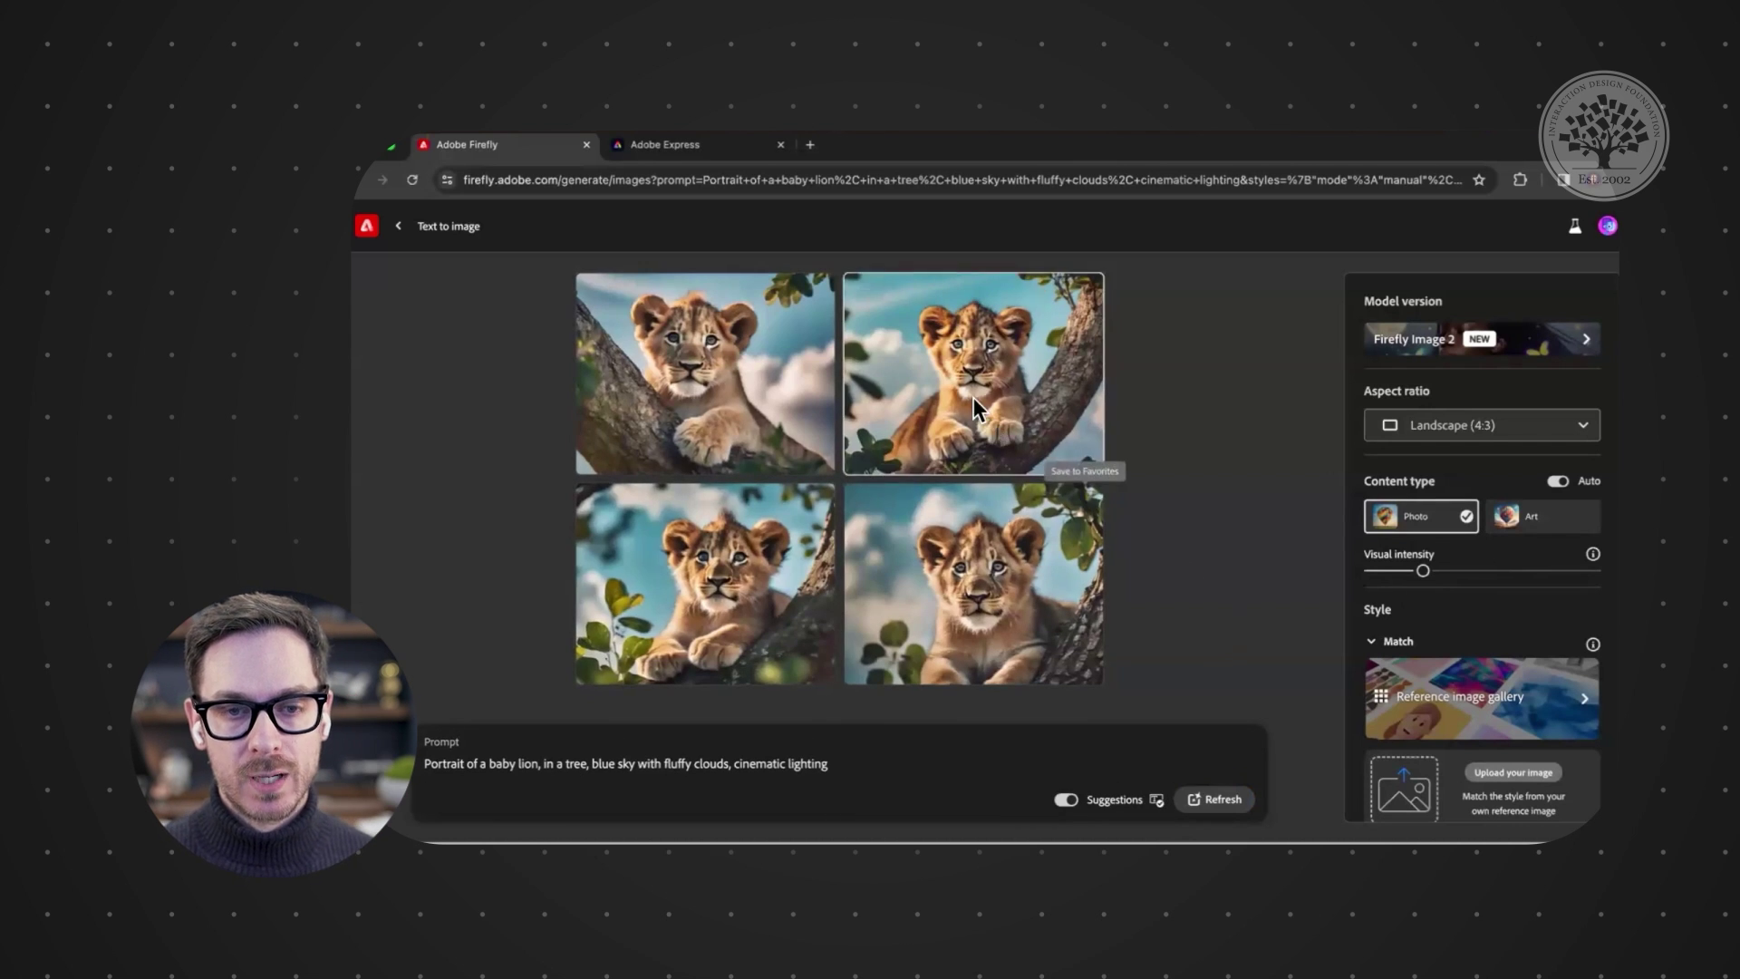
Step: Compare the earlier results with the newest ones, then enlarge the top-right lion image
click(363, 186)
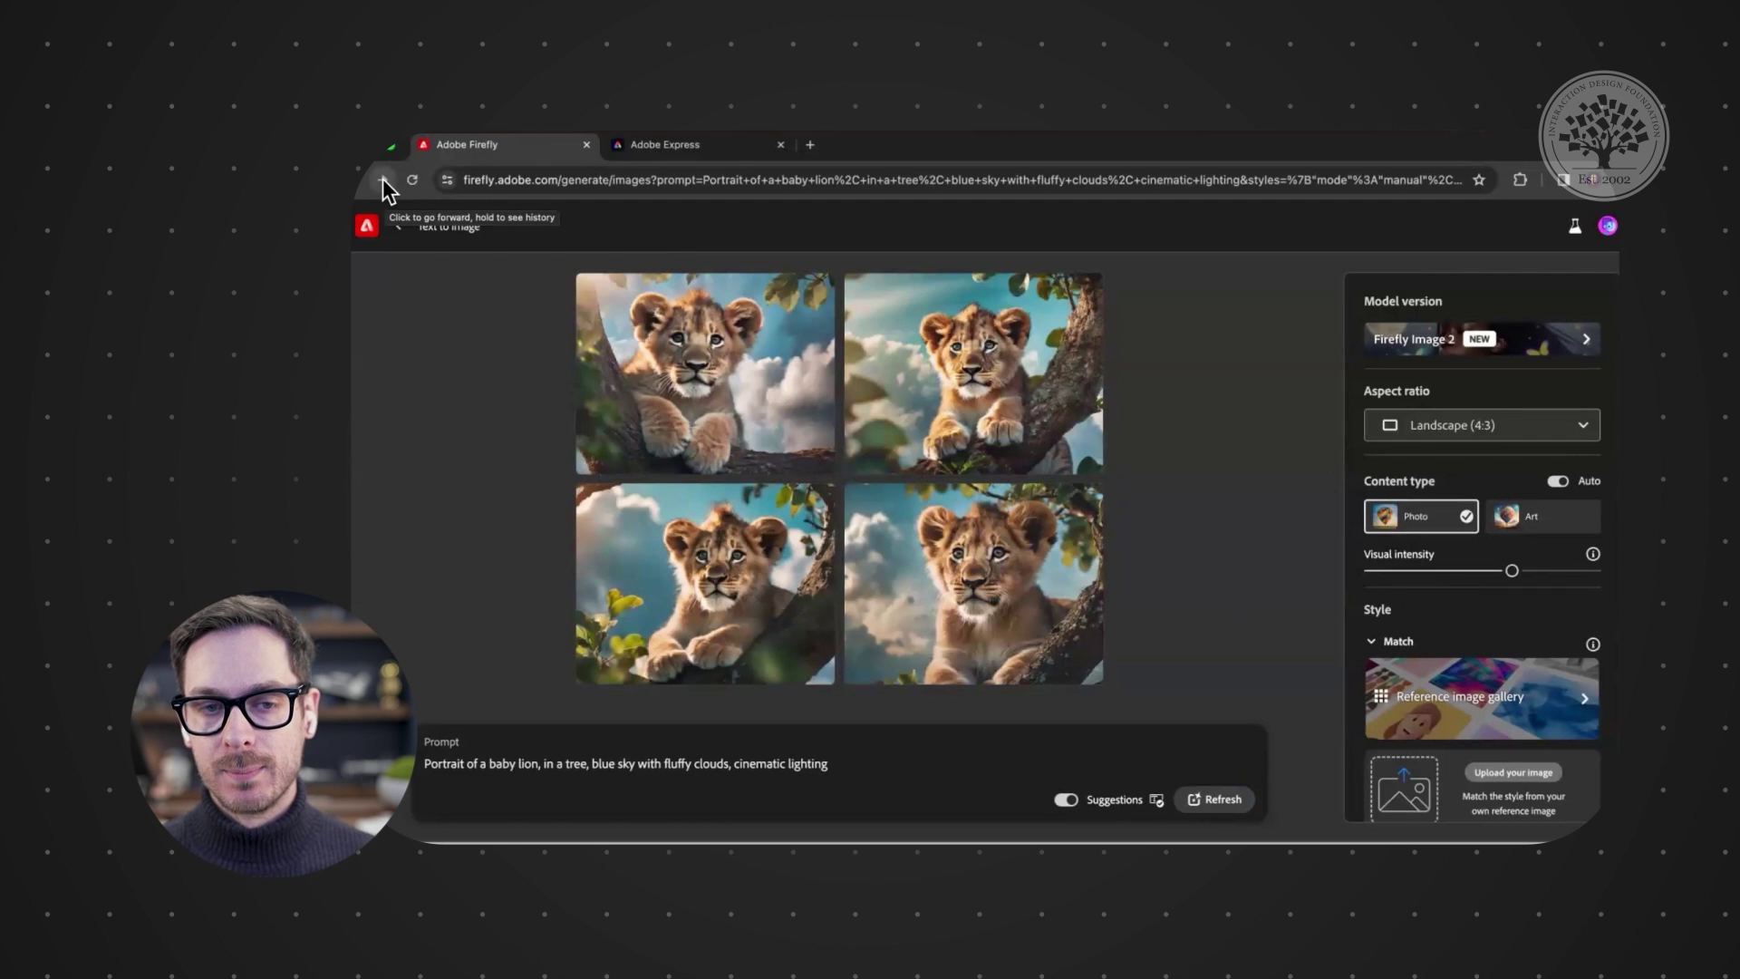
click(384, 185)
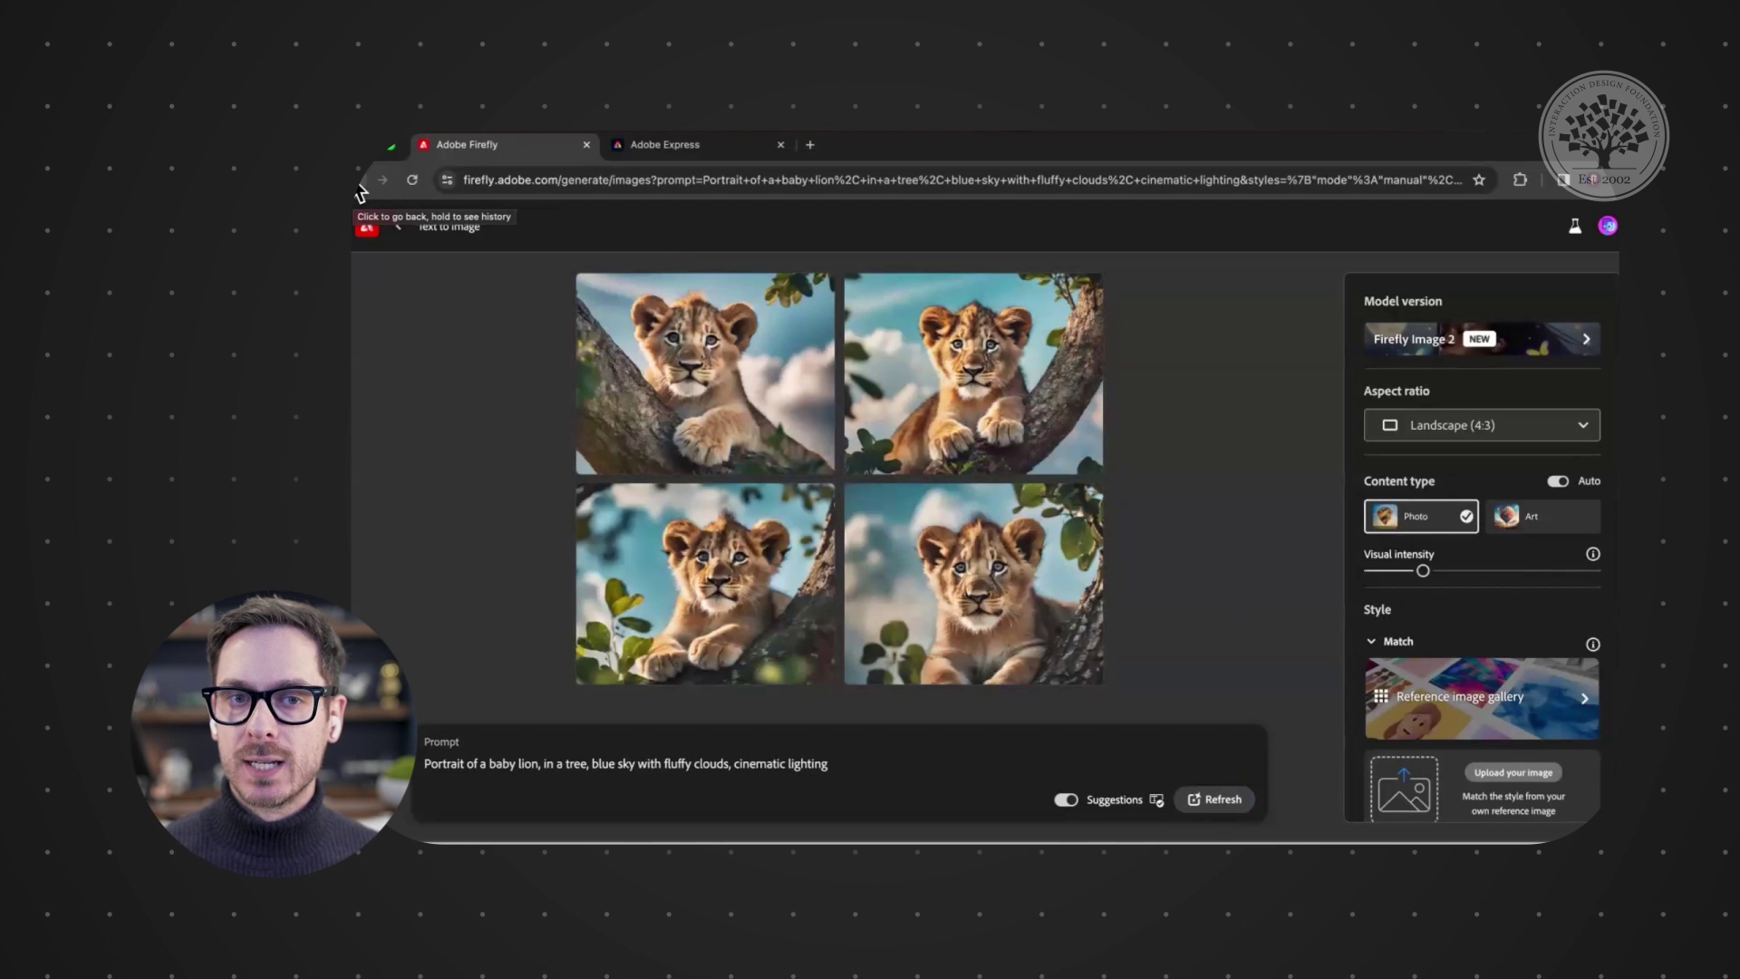
click(965, 365)
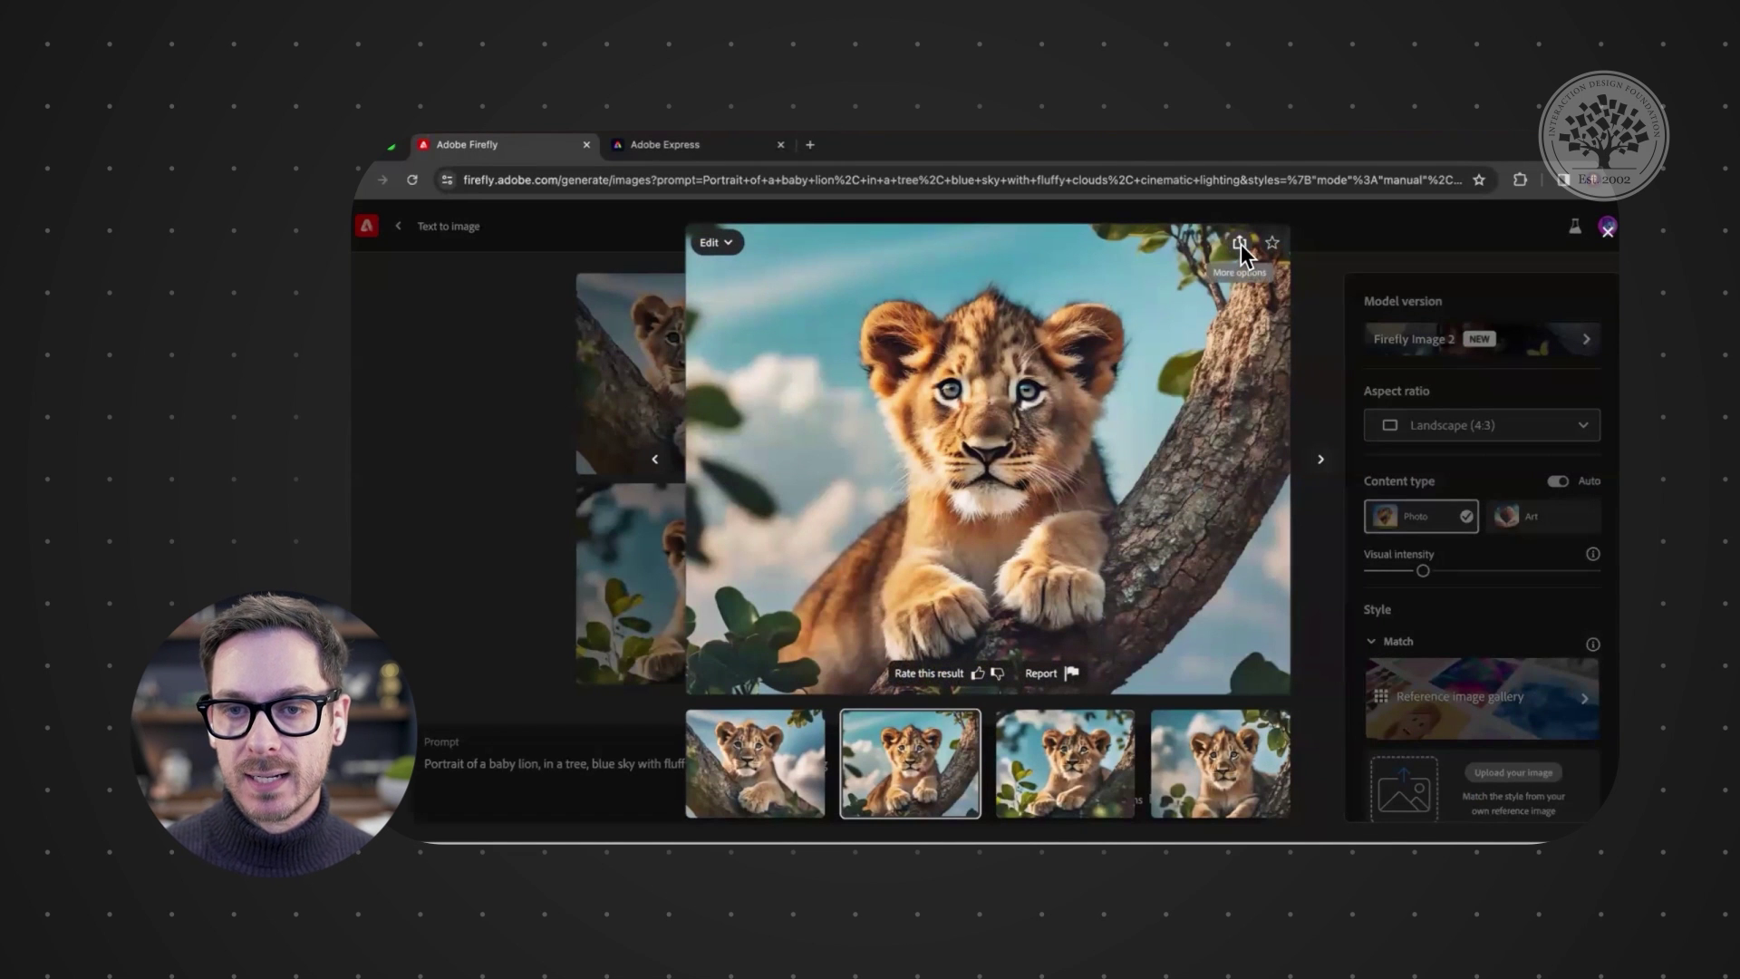
Step: Download the enlarged lower-intensity baby lion portrait
click(1240, 245)
click(1288, 281)
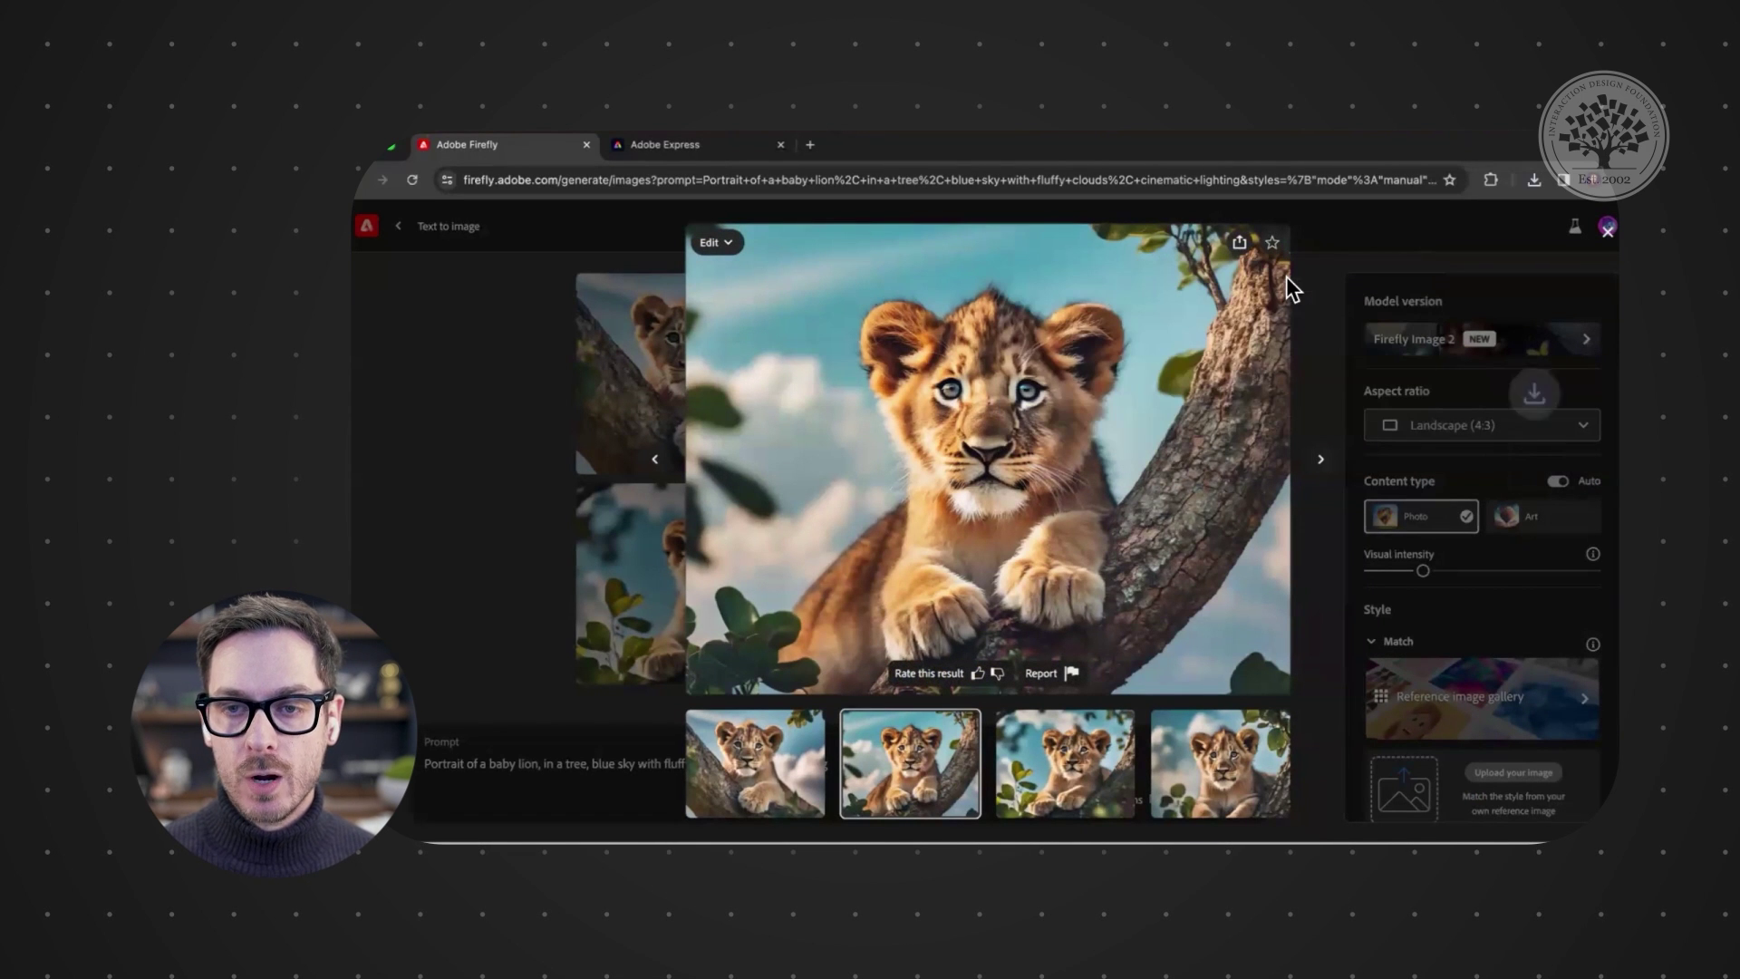